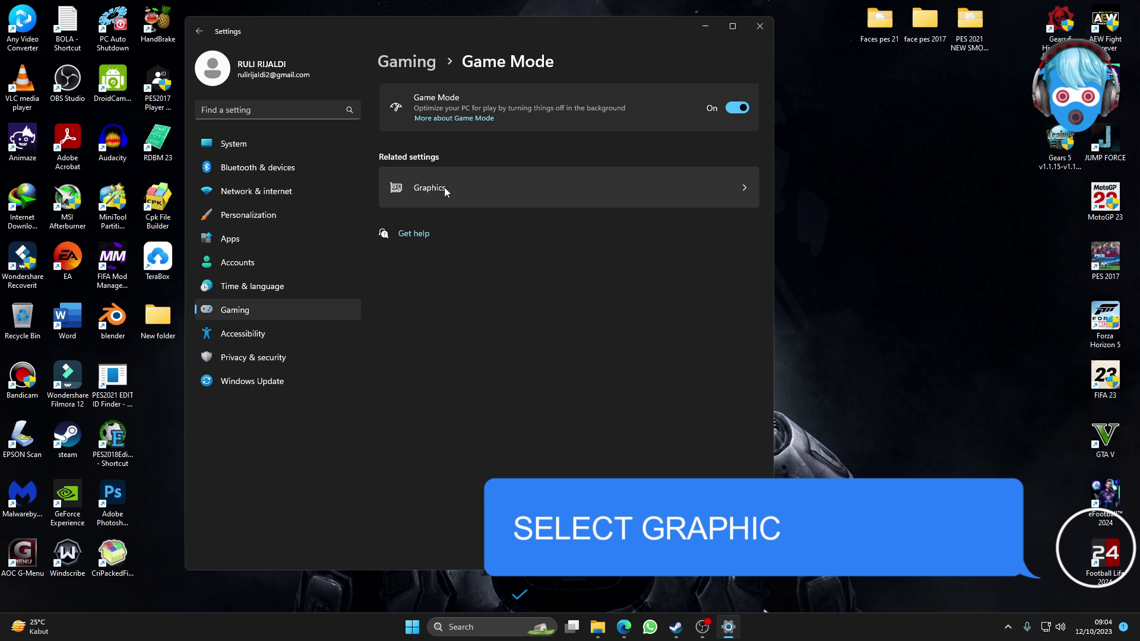
# Open the Graphics settings, look through the custom app list, and start browsing for a desktop app to add.
pyautogui.click(451, 188)
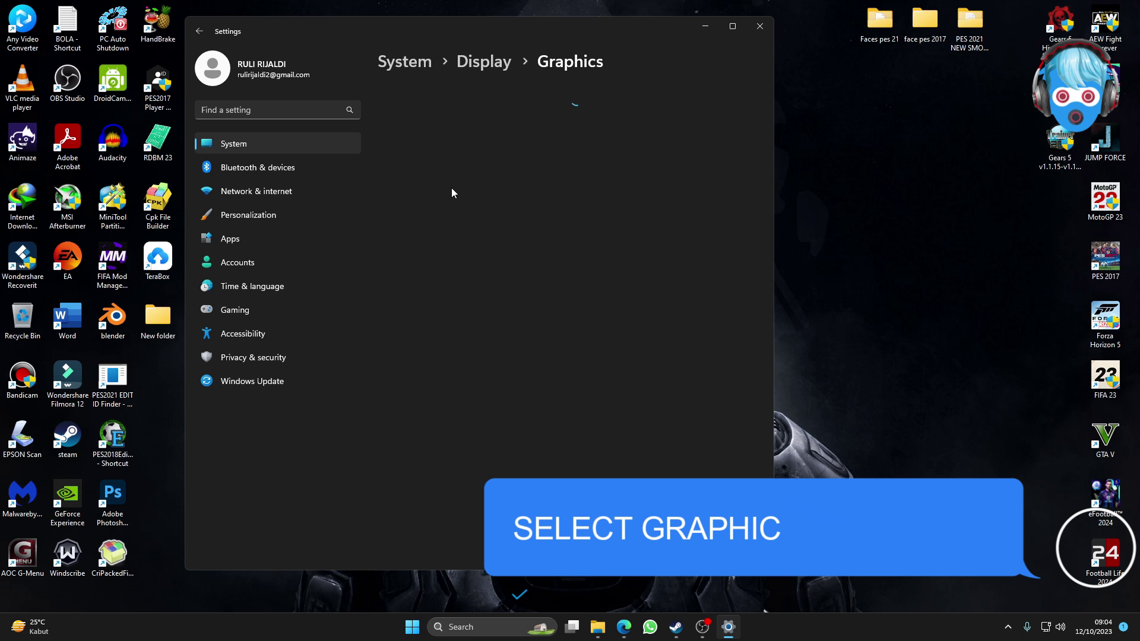
pyautogui.scroll(-10, 635, 382)
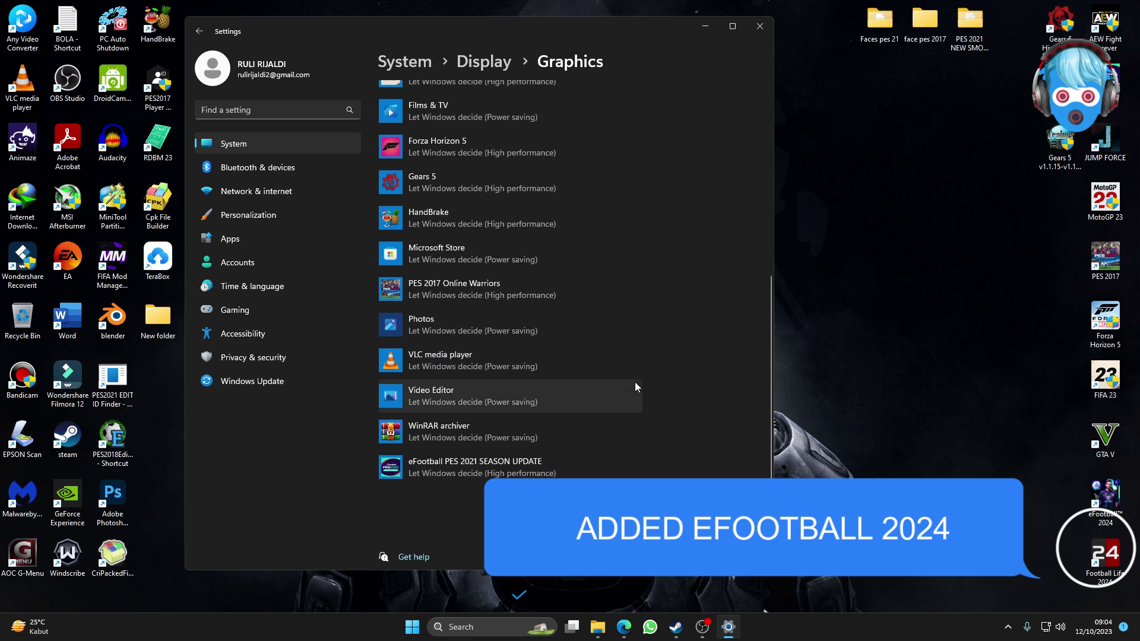
pyautogui.scroll(10, 635, 382)
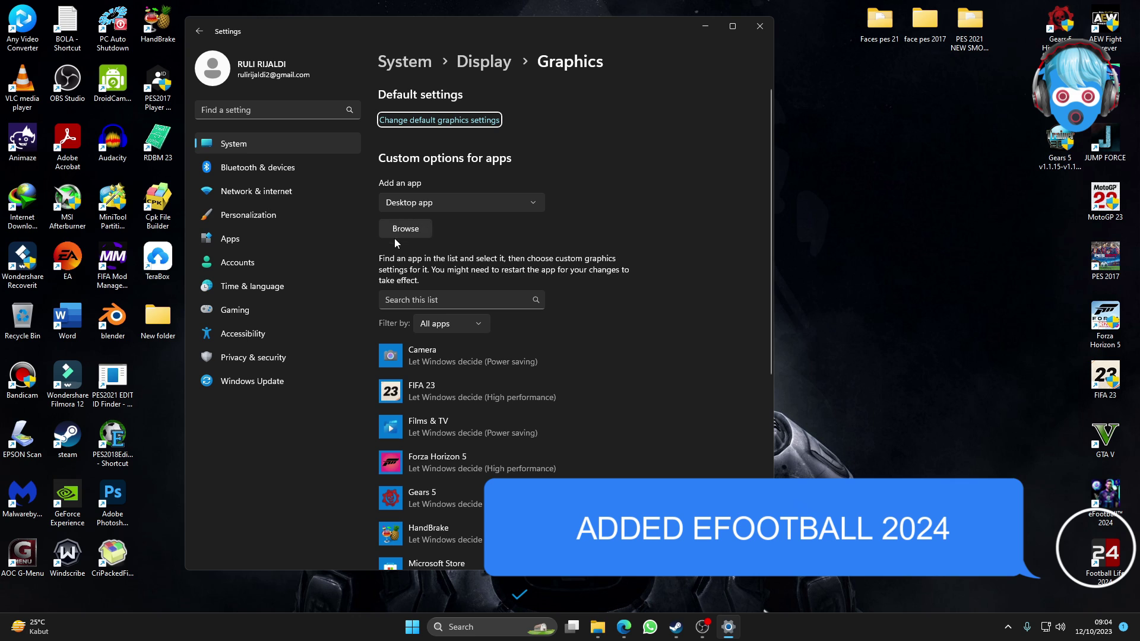
pyautogui.click(417, 229)
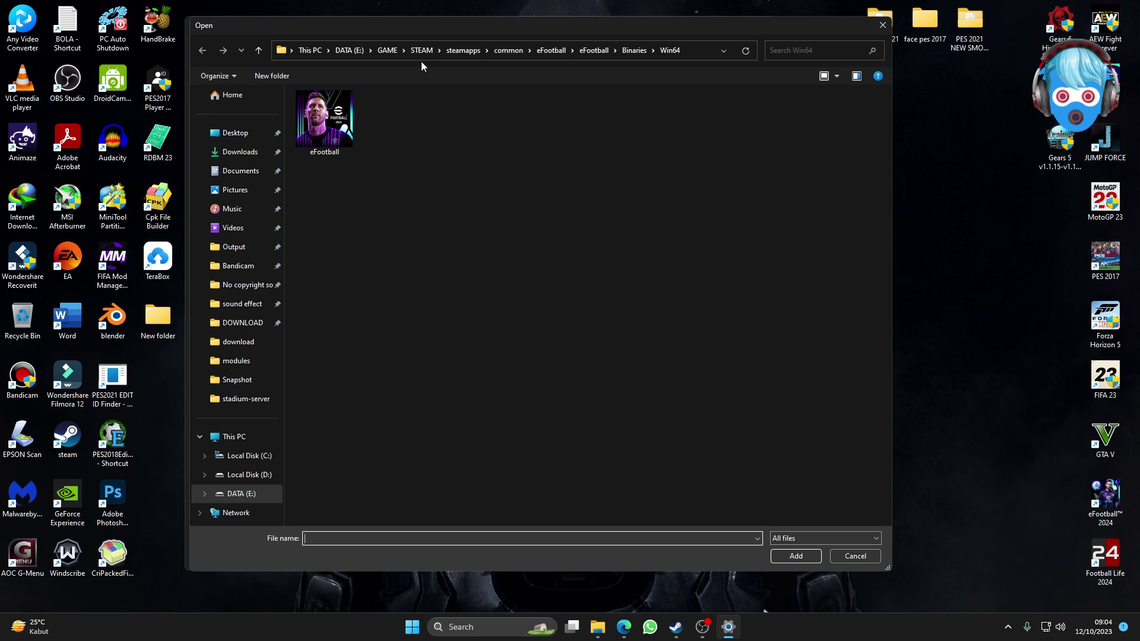
# Add the eFootball program from E:\GAME\STEAM\steamapps\common\eFootball\eFootball\Binaries\Win64 to the custom graphics app list.
pyautogui.click(424, 50)
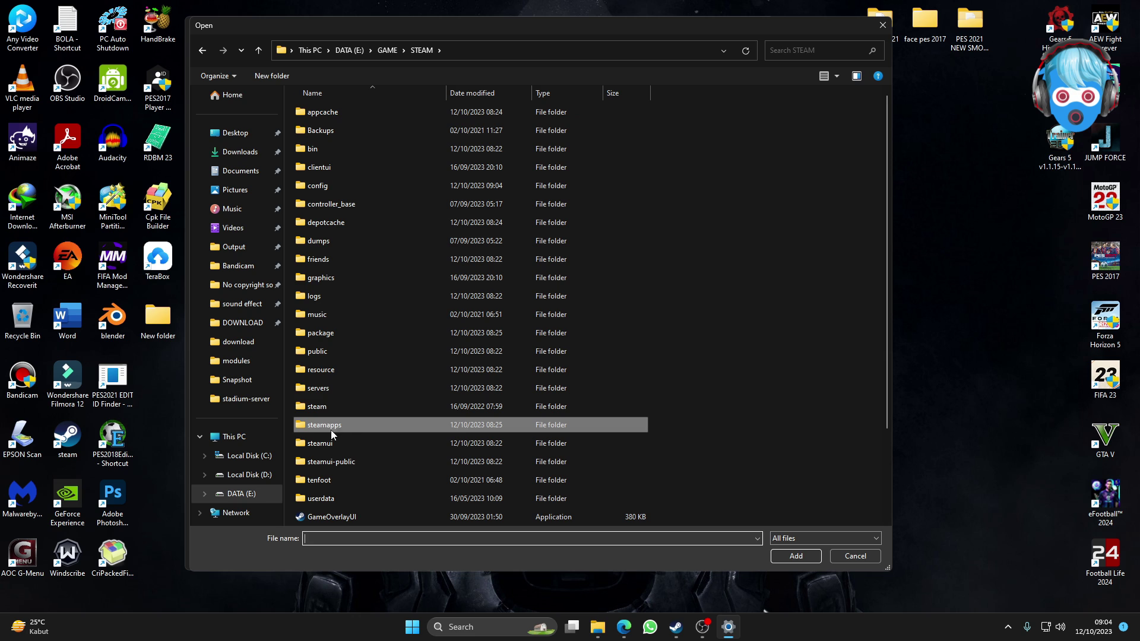
pyautogui.click(387, 51)
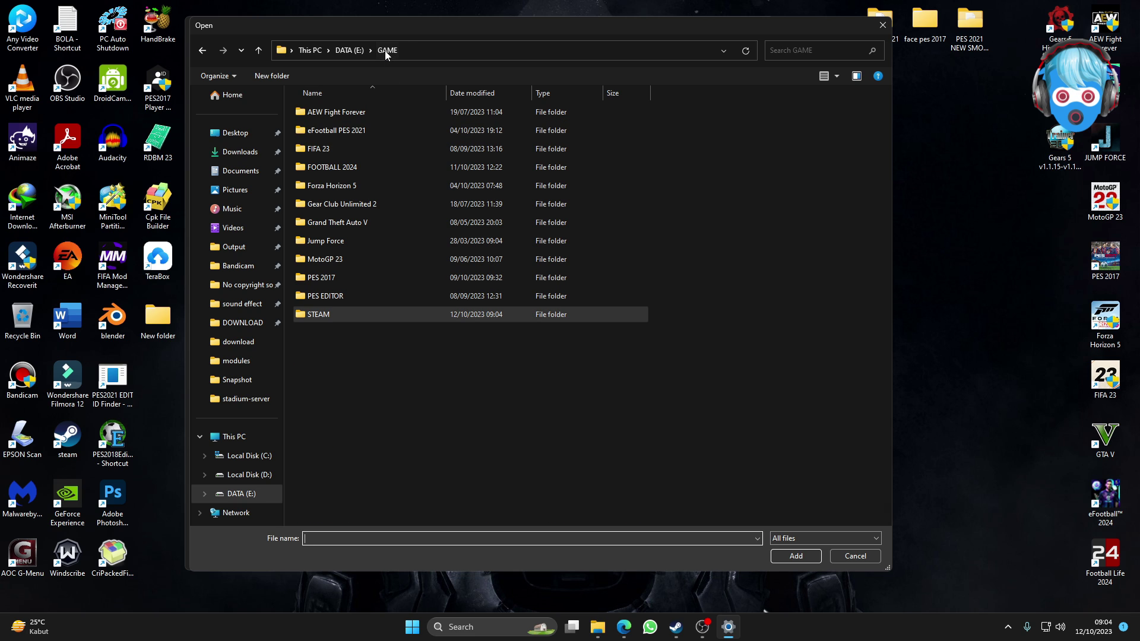
pyautogui.doubleClick(338, 317)
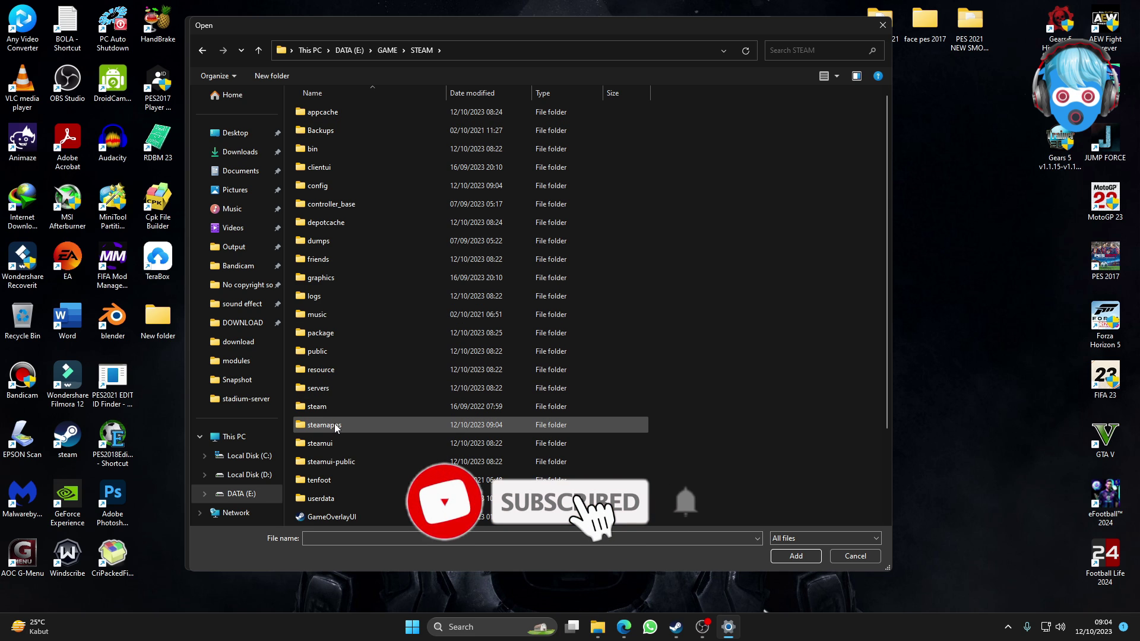
pyautogui.doubleClick(386, 425)
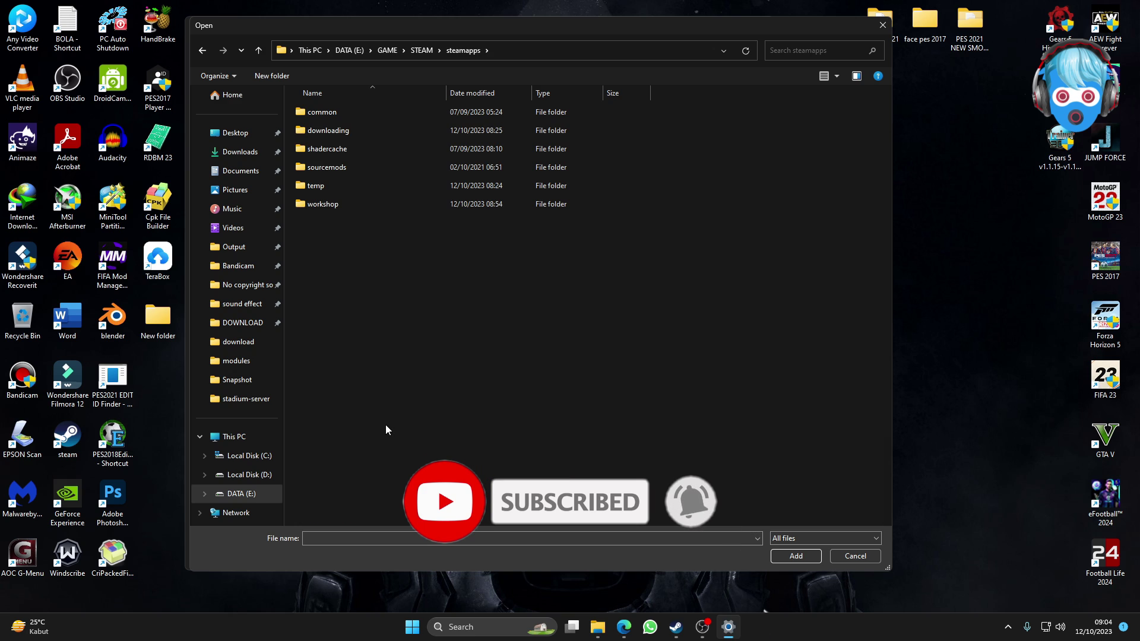
pyautogui.doubleClick(336, 117)
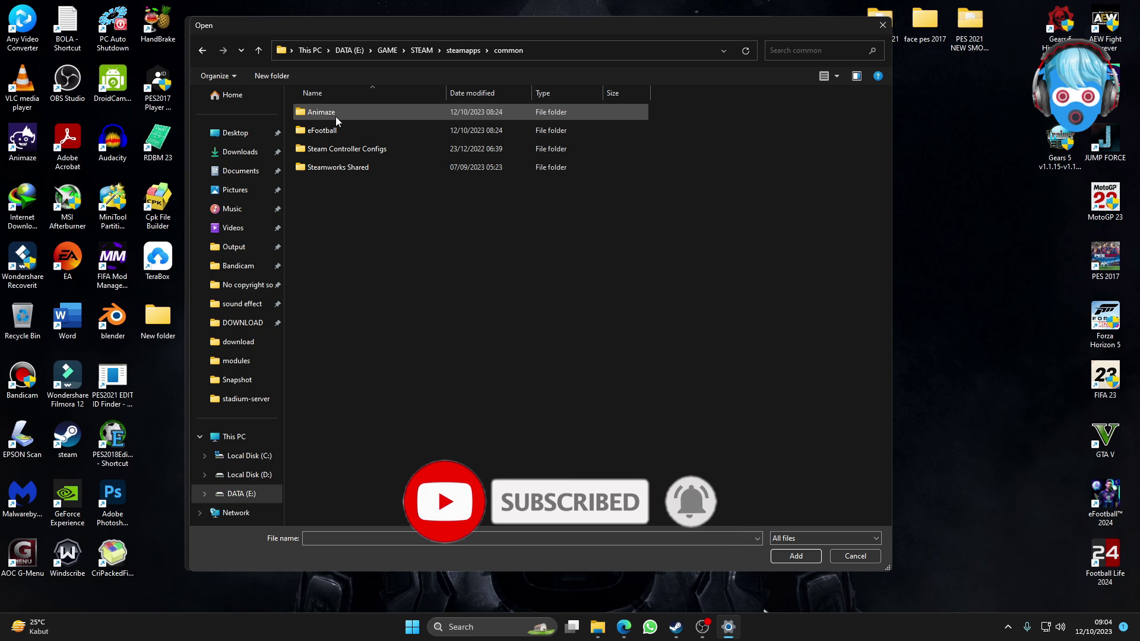
pyautogui.doubleClick(336, 131)
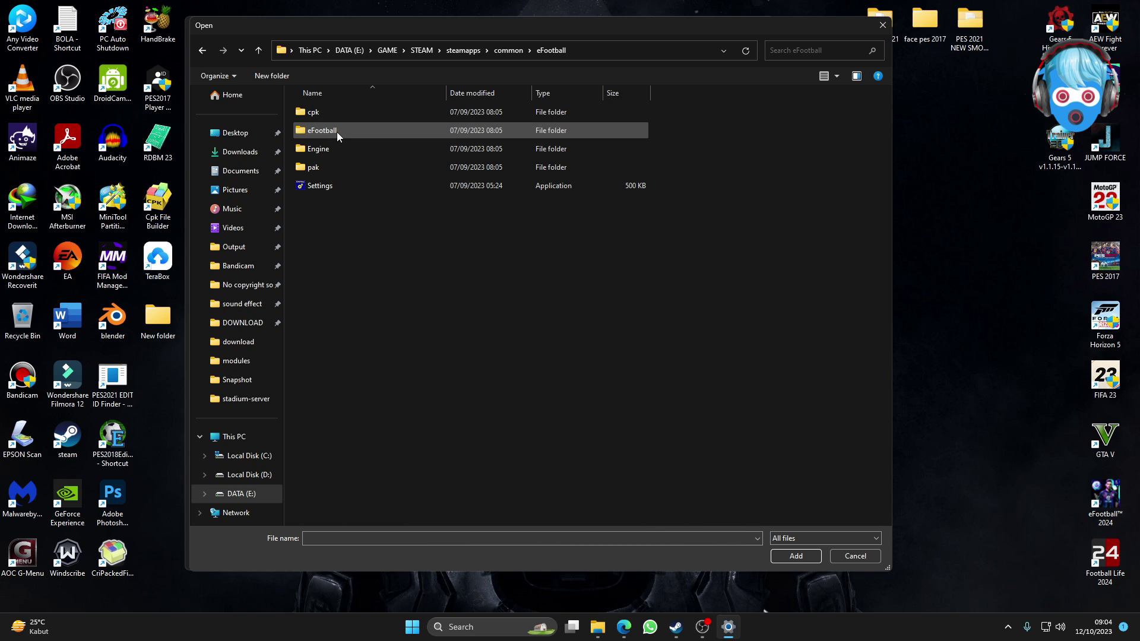
pyautogui.doubleClick(342, 130)
pyautogui.doubleClick(355, 115)
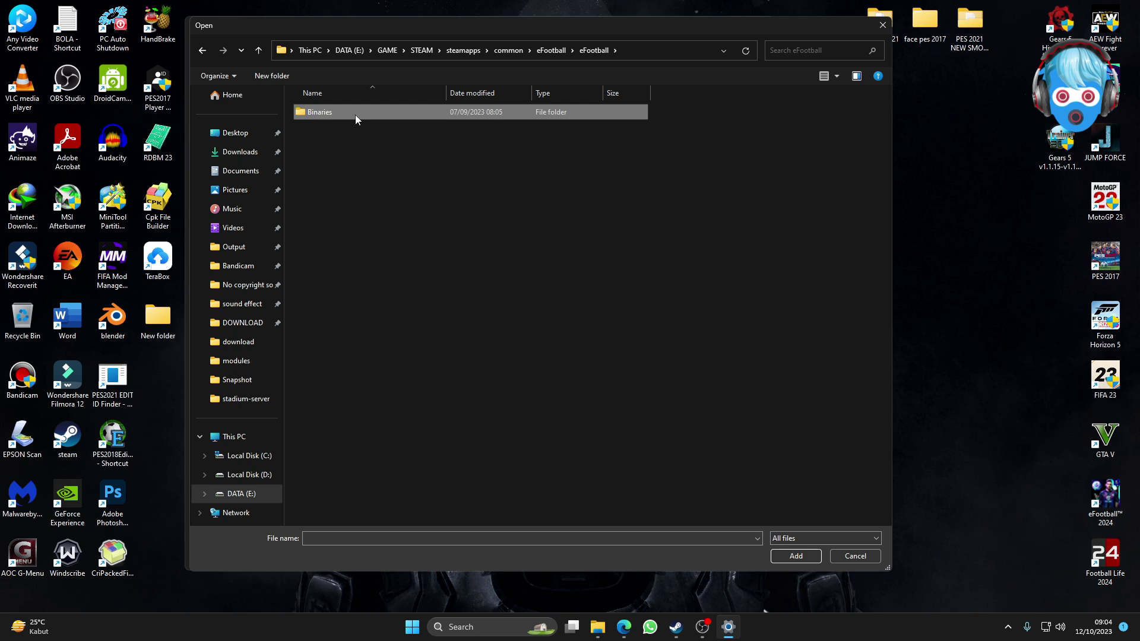
pyautogui.doubleClick(326, 111)
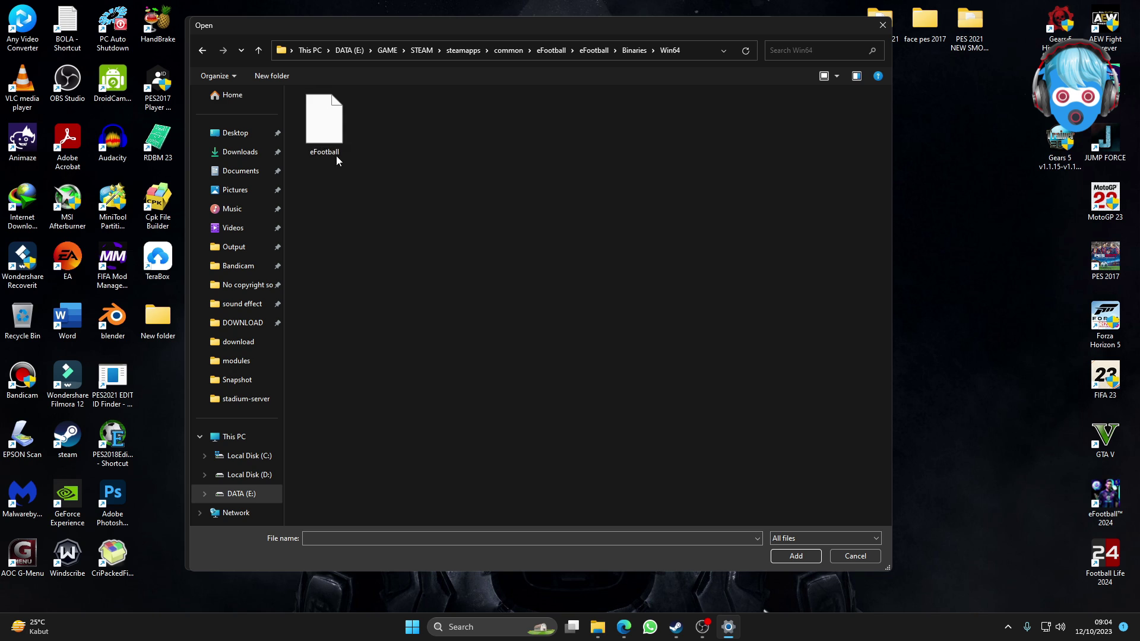
pyautogui.click(334, 148)
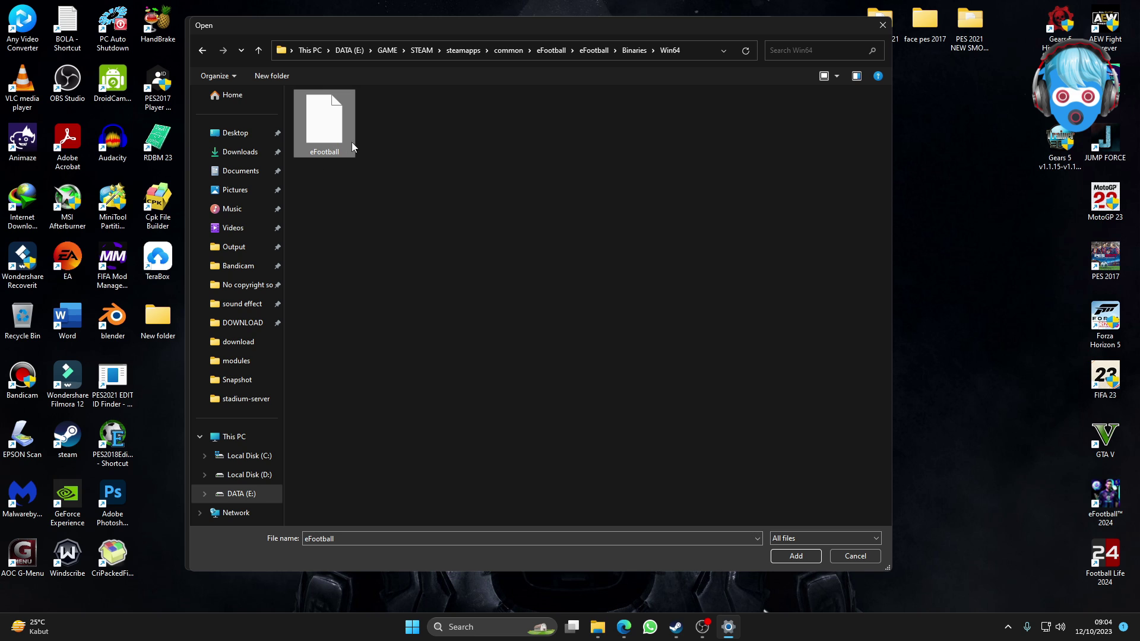
pyautogui.click(795, 556)
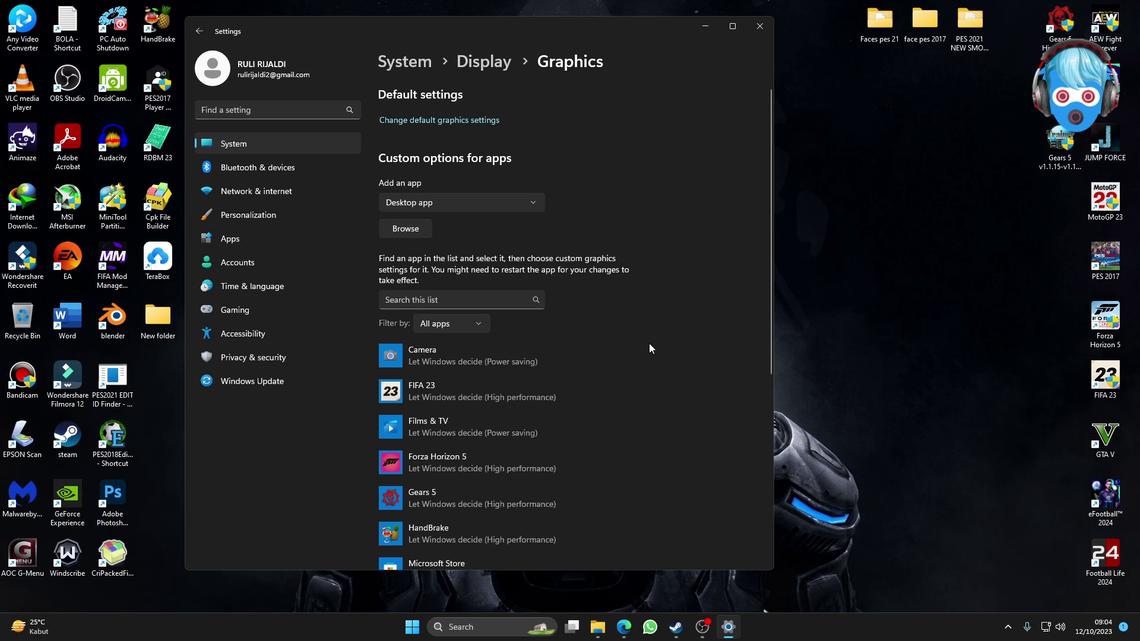
# Set the graphics preference of eFootball 2024 to High performance, save it, and close the Settings window.
pyautogui.scroll(-5, 649, 343)
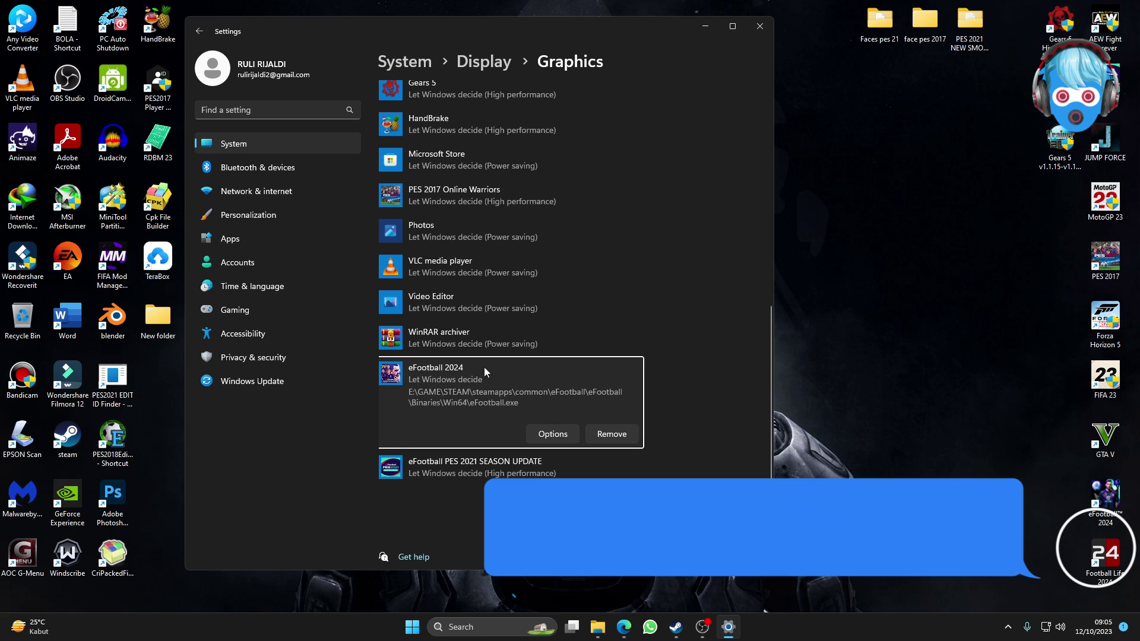
pyautogui.click(543, 434)
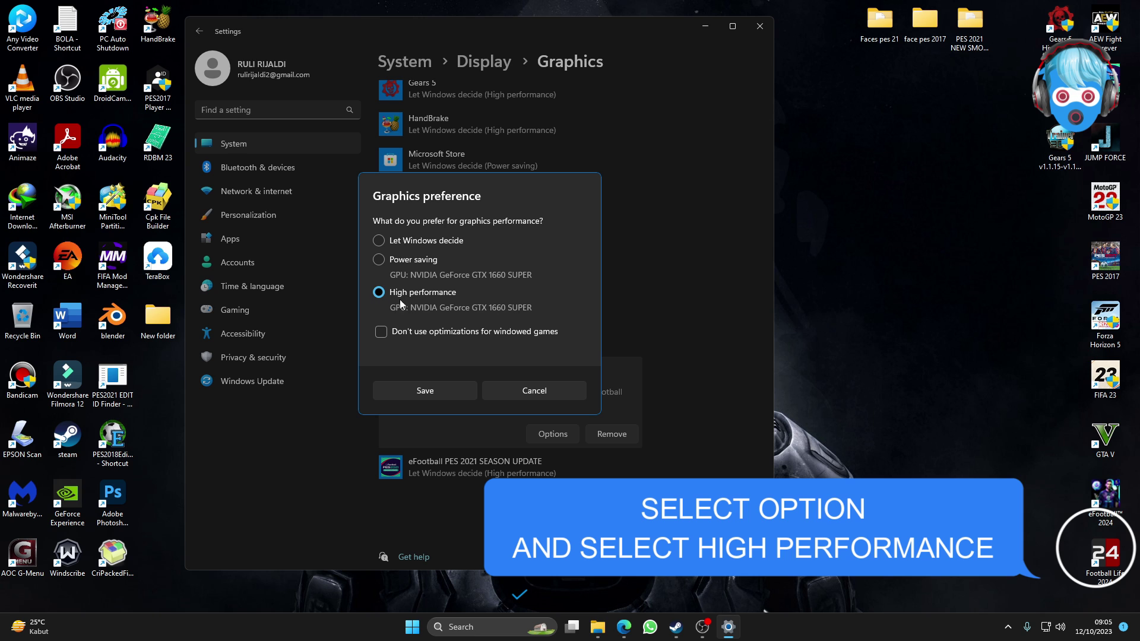
pyautogui.click(452, 389)
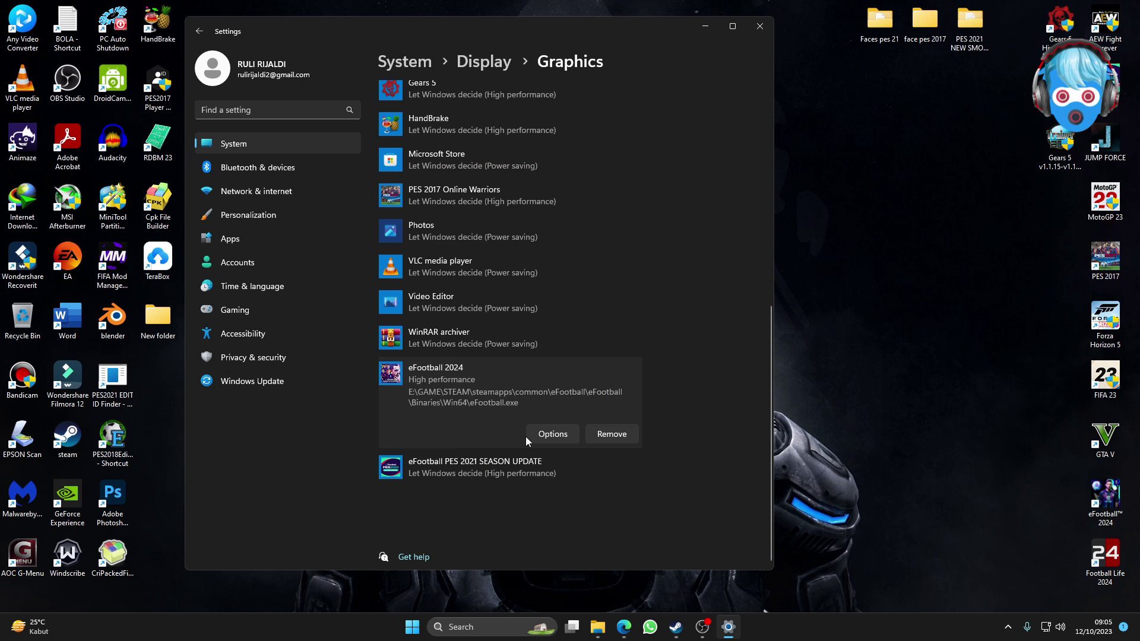
pyautogui.scroll(4, 525, 436)
pyautogui.scroll(3, 525, 435)
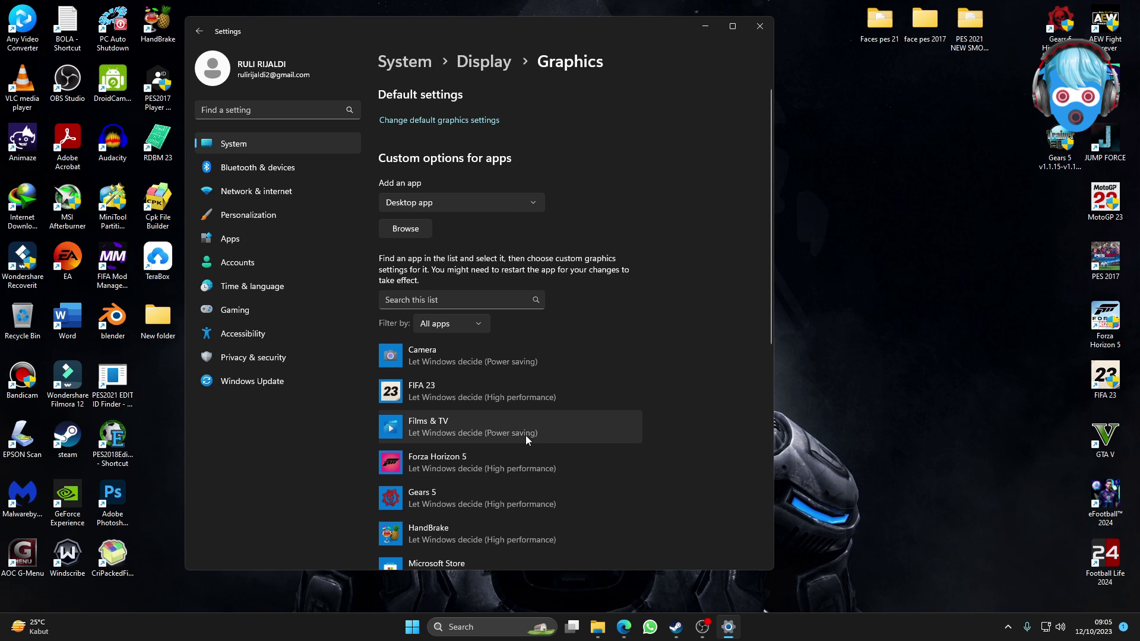
pyautogui.scroll(-2, 526, 436)
pyautogui.scroll(2, 526, 436)
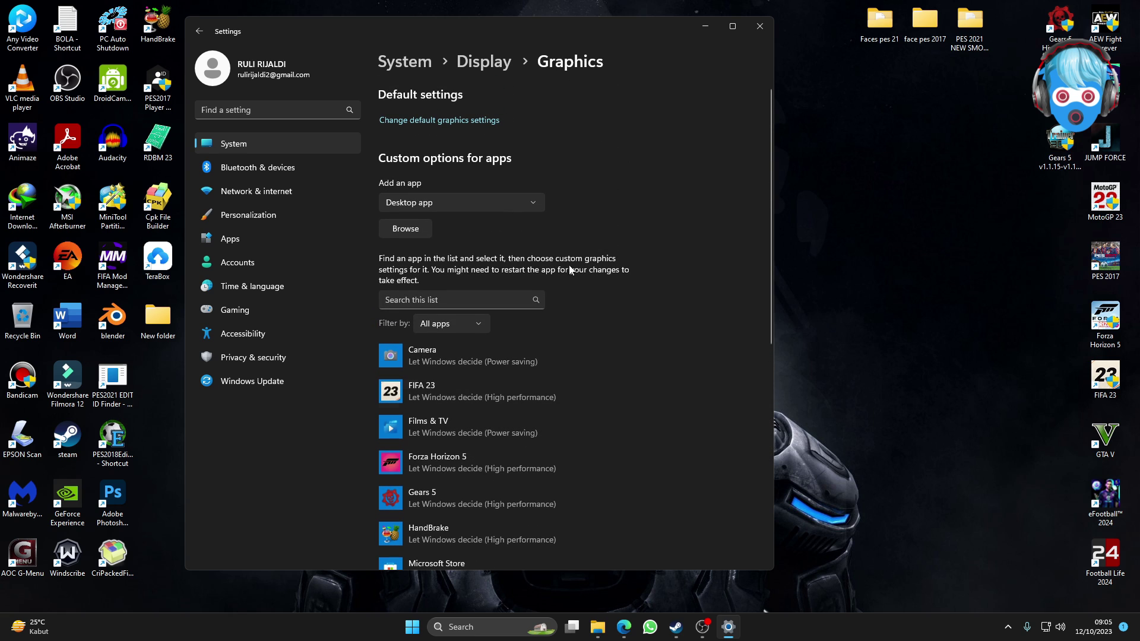
pyautogui.click(760, 27)
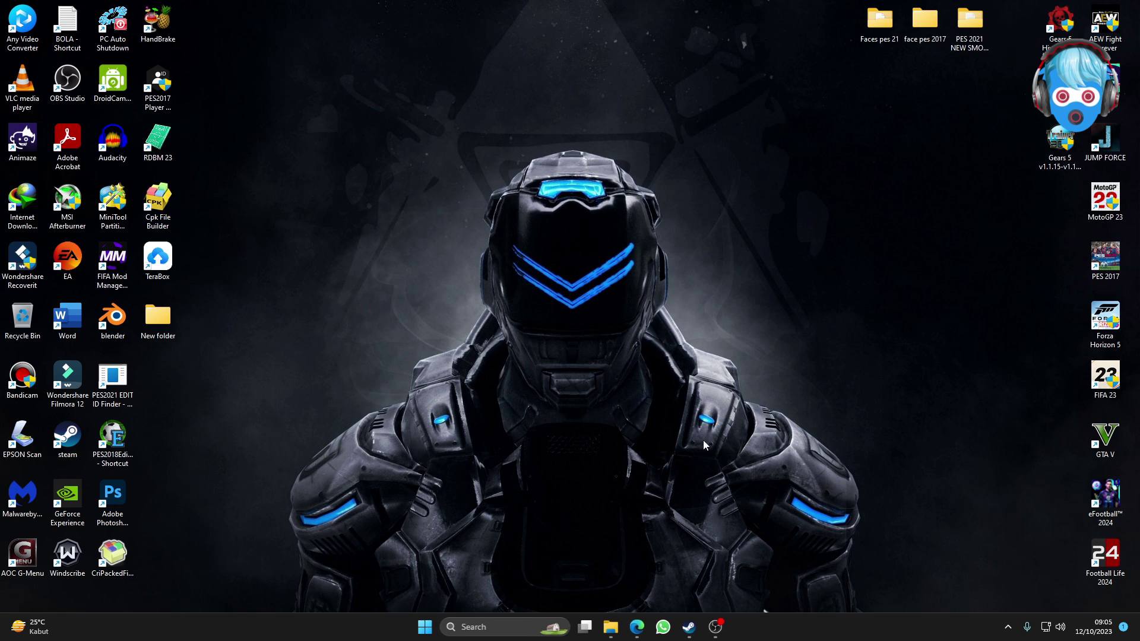
# Open the NVIDIA Control Panel from the desktop and maximize it on the Manage 3D Settings page.
pyautogui.rightClick(597, 87)
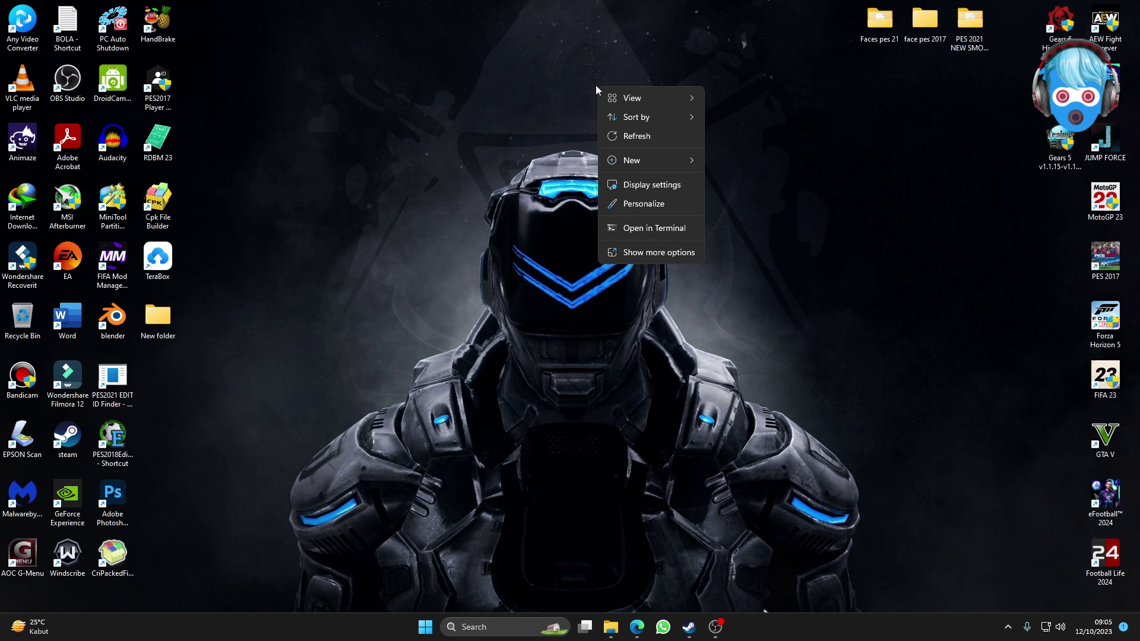
pyautogui.click(636, 255)
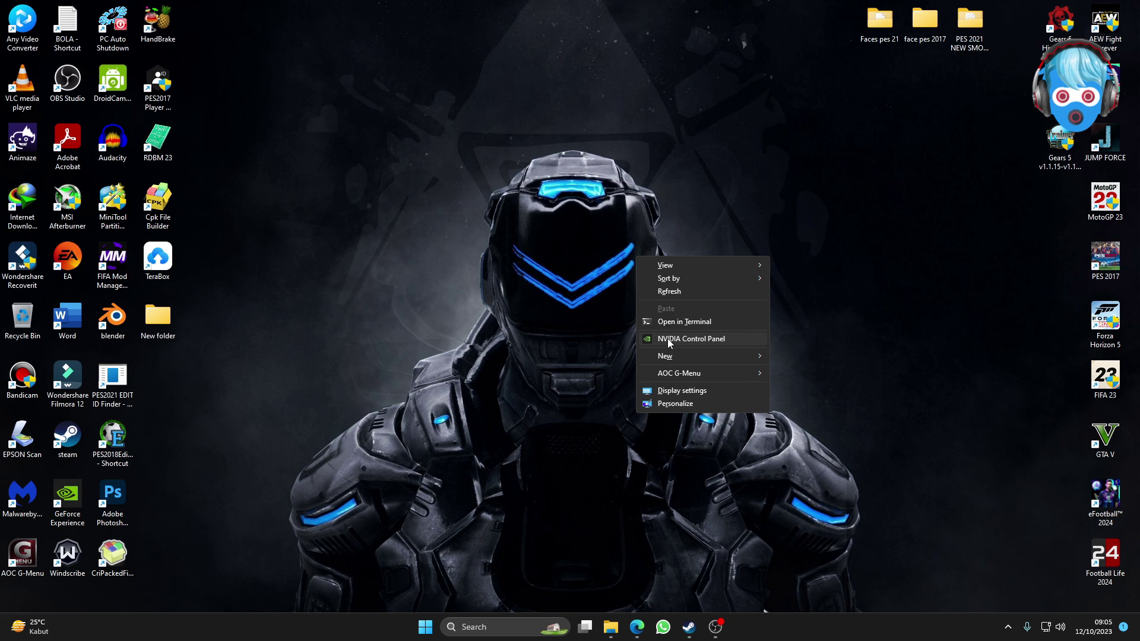
pyautogui.click(729, 344)
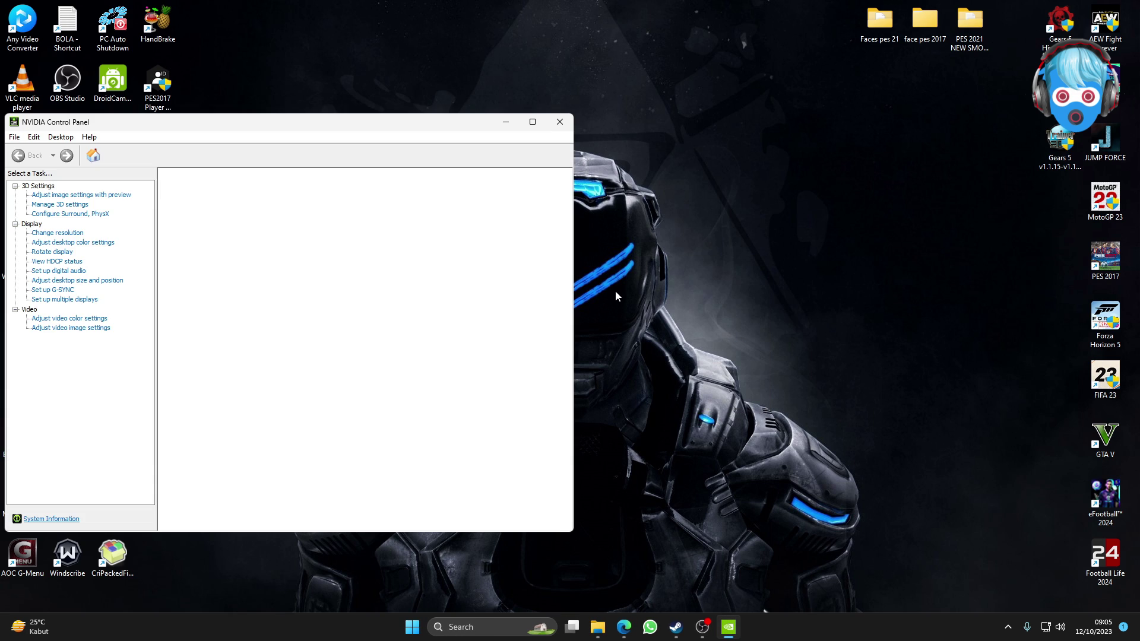
pyautogui.moveTo(435, 127); pyautogui.dragTo(772, 1)
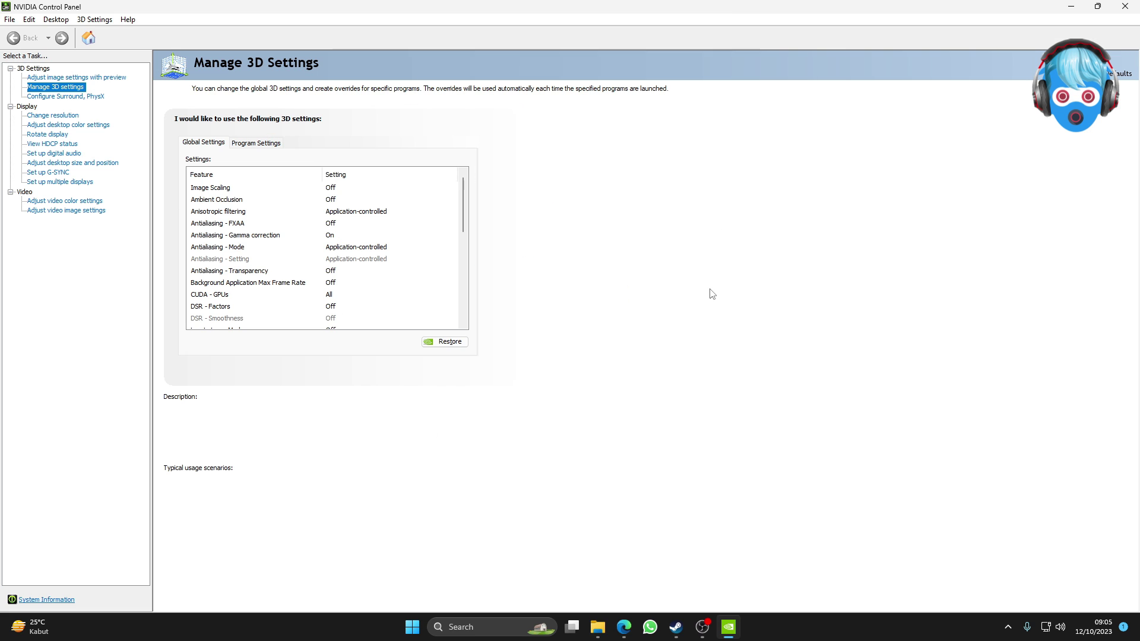
# Add eFootball 2024 as a program to customize in the program-specific 3D settings.
pyautogui.click(262, 147)
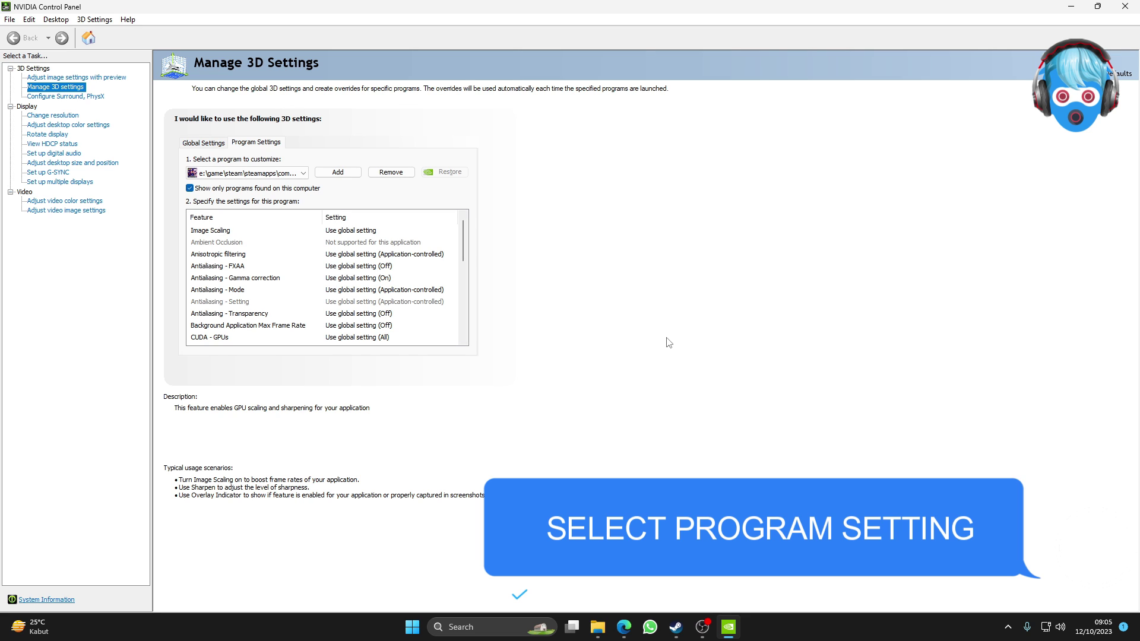
pyautogui.click(337, 172)
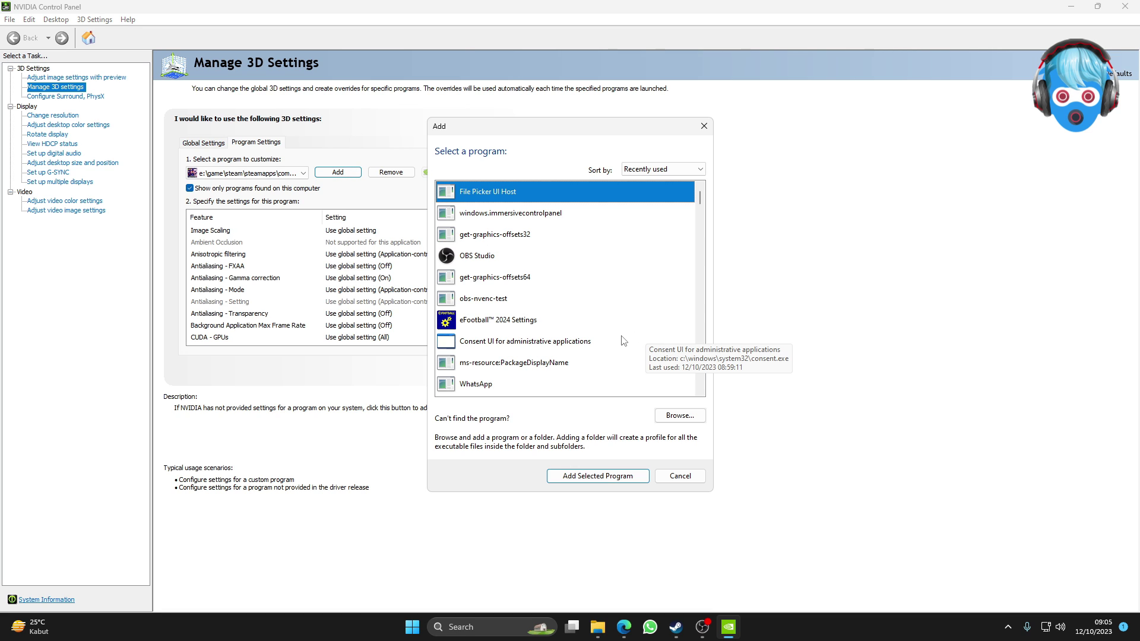
pyautogui.scroll(-10, 624, 341)
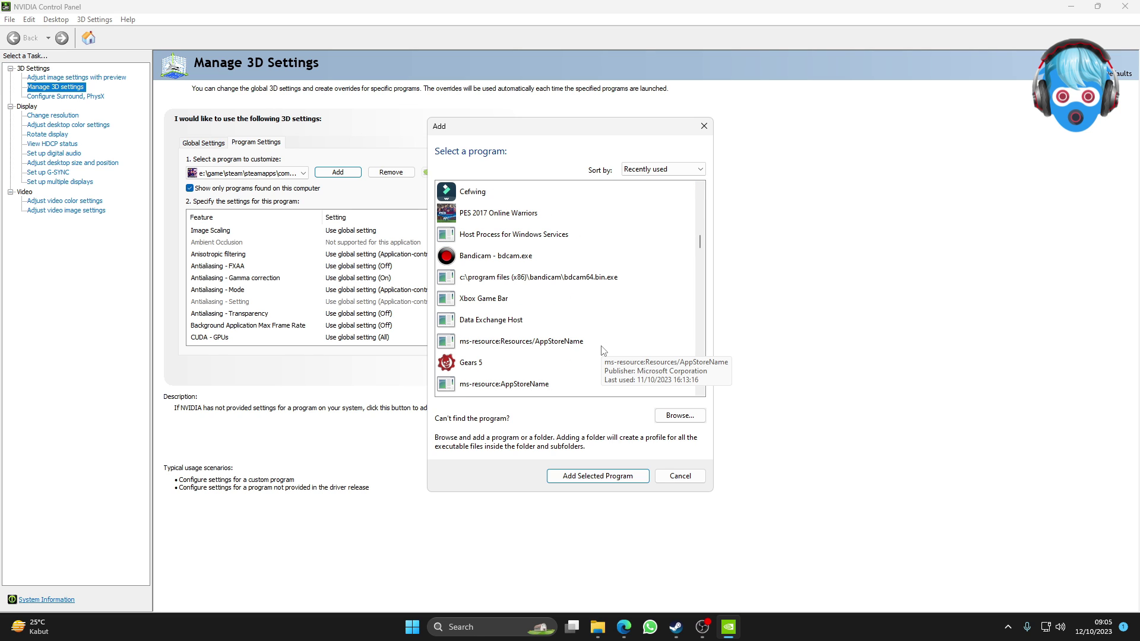
pyautogui.scroll(-3, 603, 350)
pyautogui.scroll(-2, 603, 351)
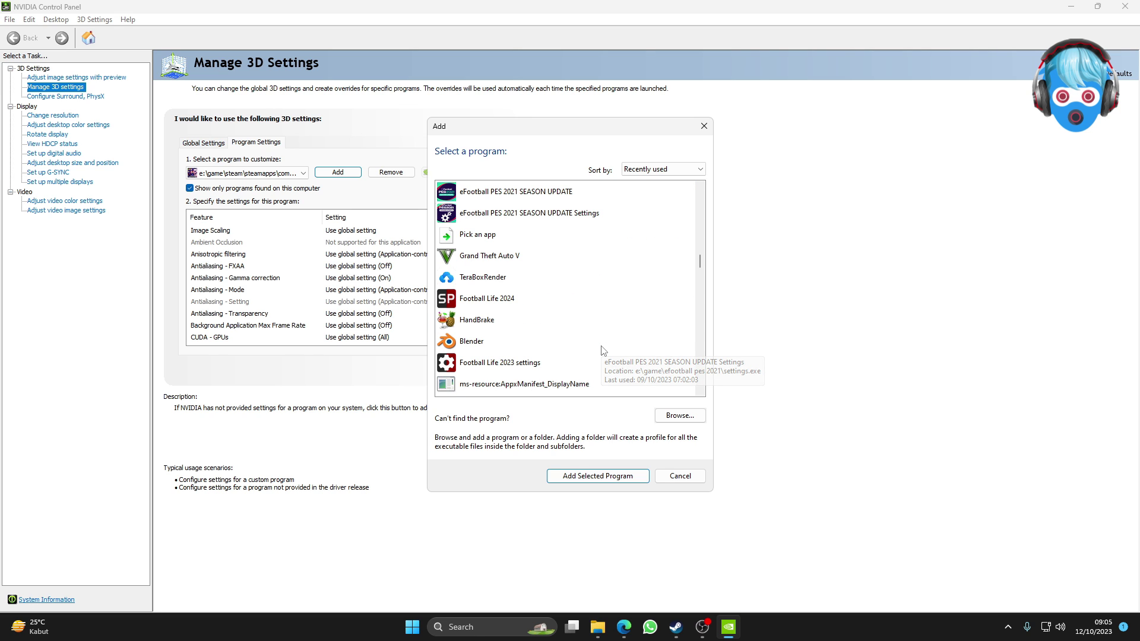
pyautogui.scroll(-1, 603, 351)
pyautogui.scroll(-3, 603, 351)
pyautogui.scroll(-2, 603, 350)
pyautogui.click(502, 260)
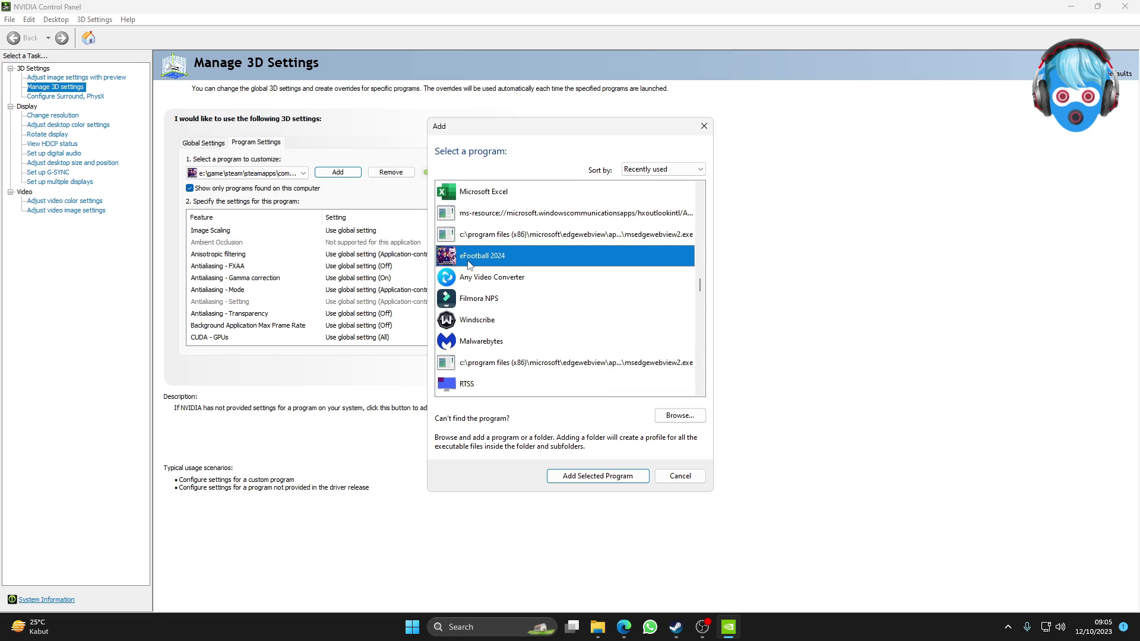
pyautogui.doubleClick(557, 262)
# Set Threaded optimization and Texture filtering - Trilinear optimization to On for eFootball 2024.
pyautogui.moveTo(463, 256); pyautogui.dragTo(466, 333)
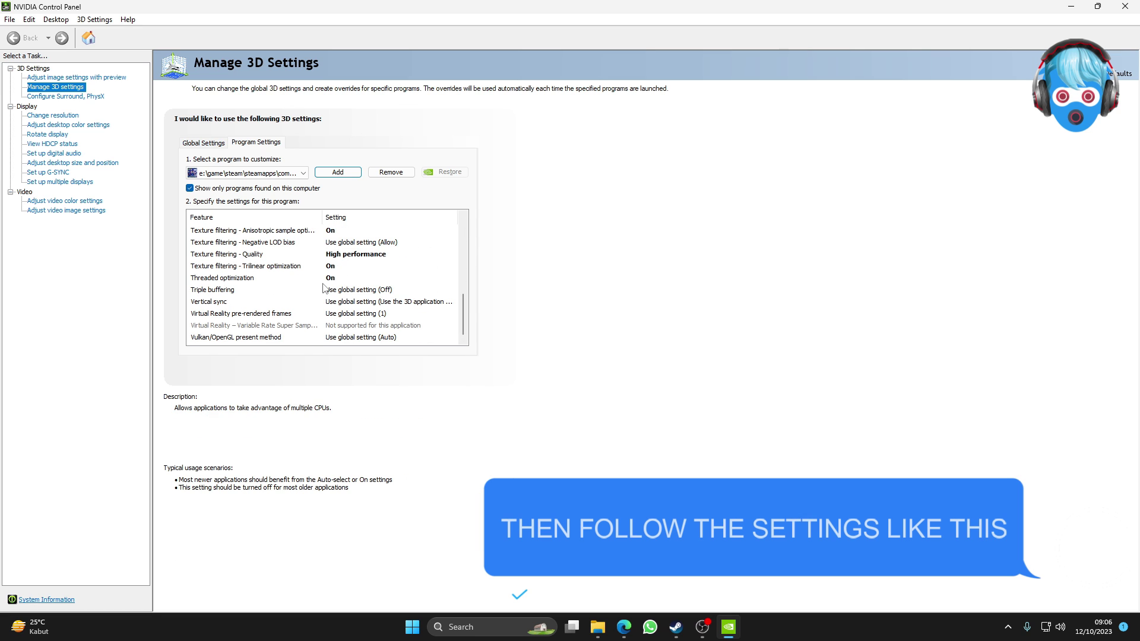
pyautogui.click(357, 278)
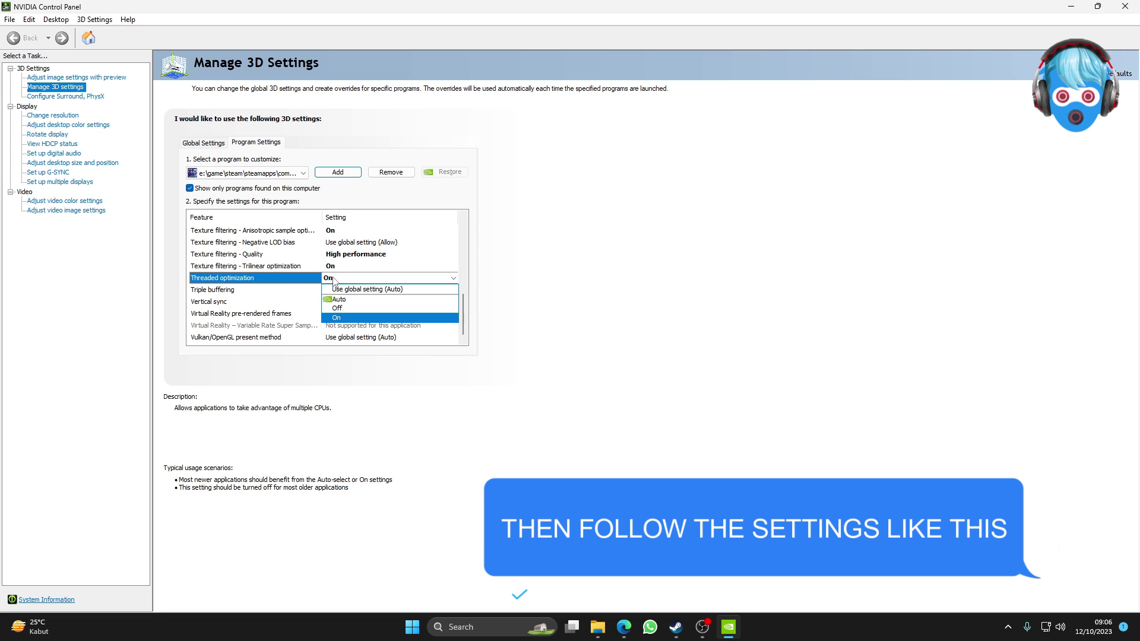
pyautogui.click(348, 319)
pyautogui.click(270, 267)
pyautogui.click(351, 267)
pyautogui.click(337, 297)
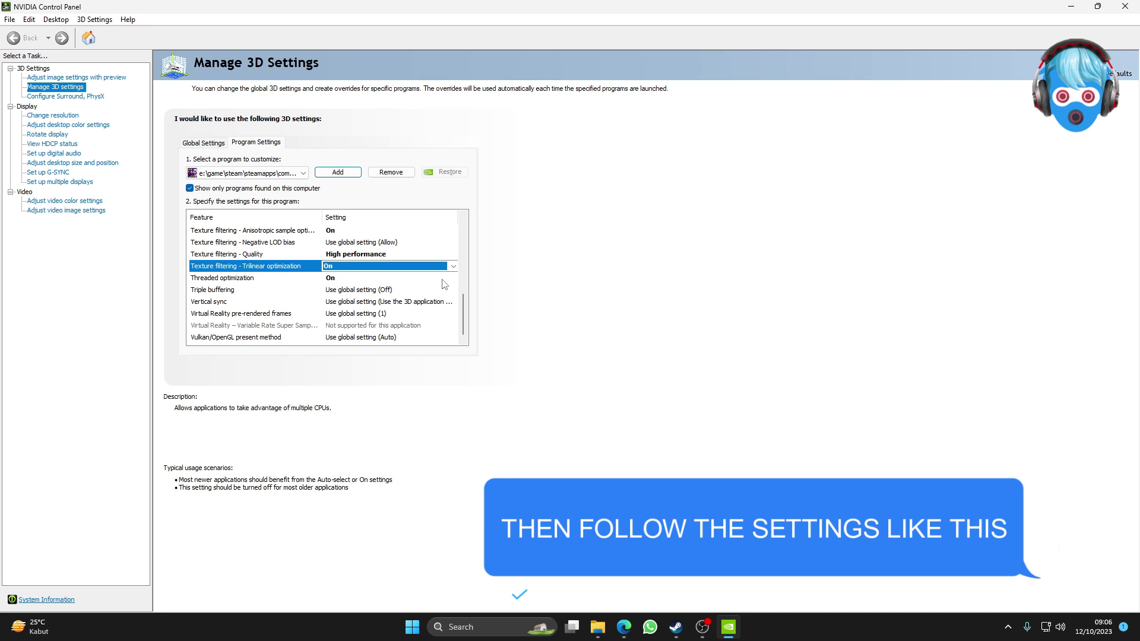
# Set Texture filtering - Quality to High performance for eFootball 2024.
pyautogui.scroll(1, 466, 300)
pyautogui.click(345, 291)
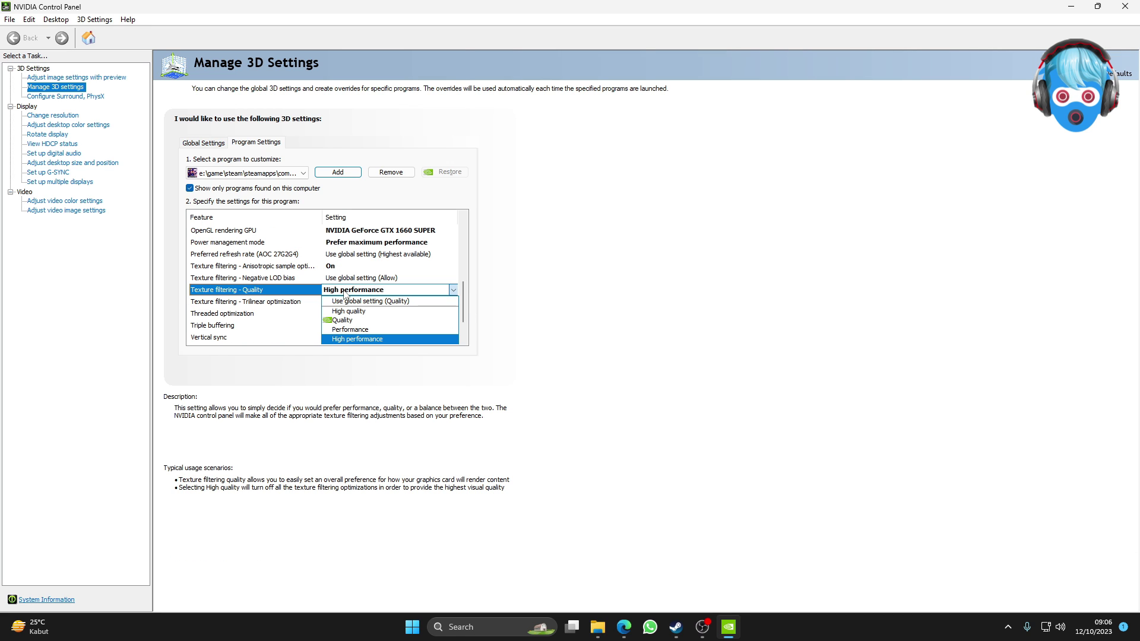
pyautogui.click(389, 339)
# Set Texture filtering - Anisotropic sample optimization to On and Power management mode to Prefer maximum performance for eFootball 2024.
pyautogui.scroll(1, 336, 292)
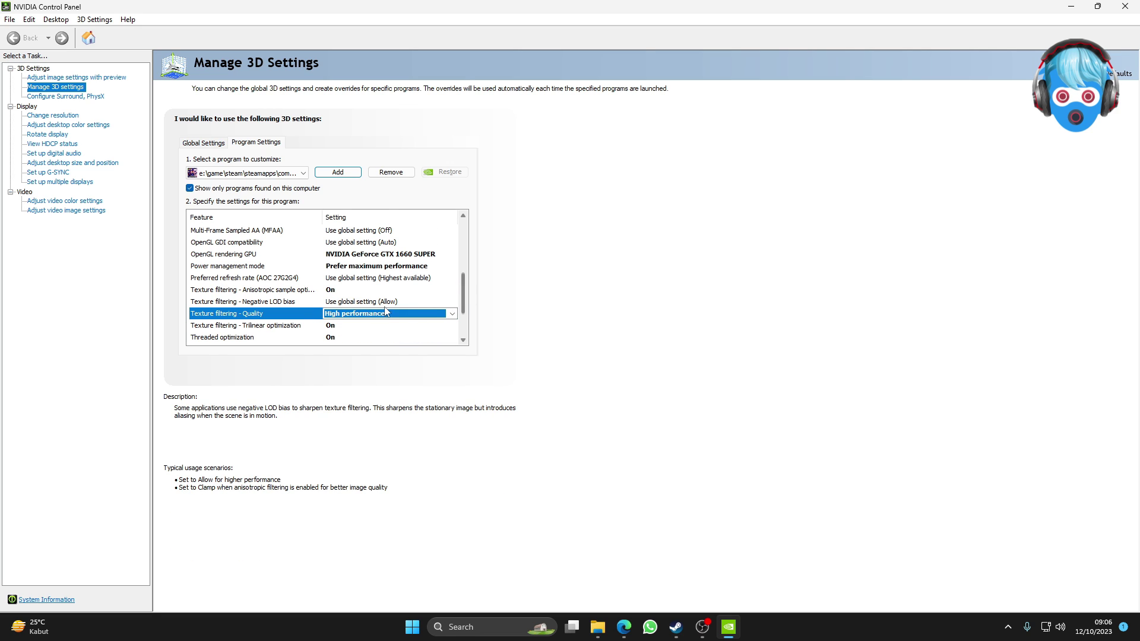
pyautogui.click(336, 291)
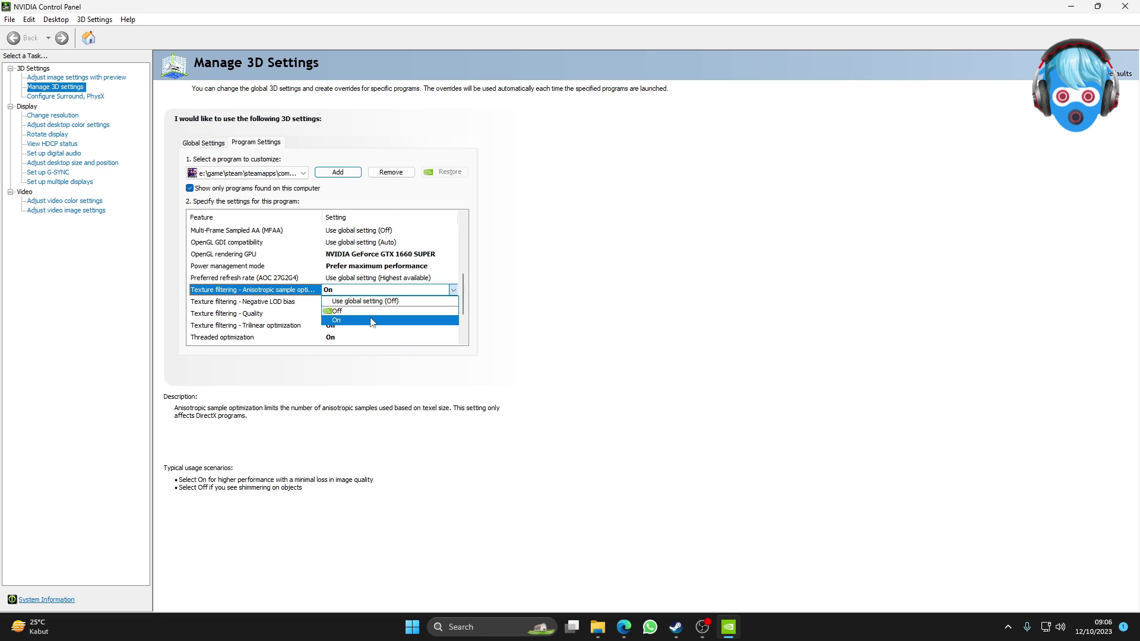
pyautogui.click(341, 320)
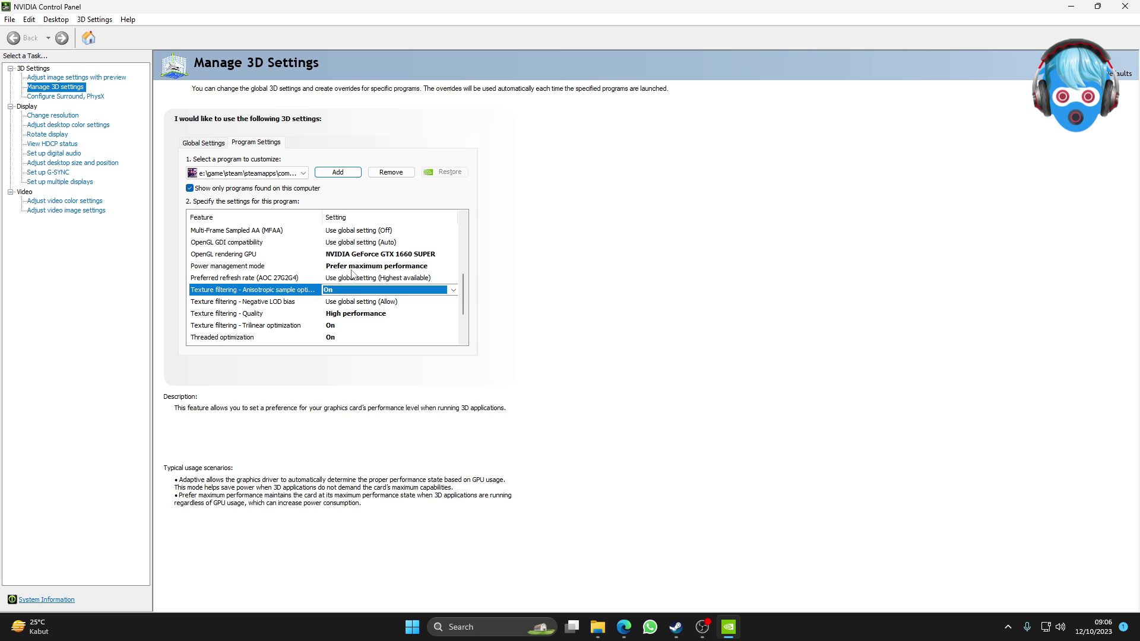
pyautogui.click(242, 268)
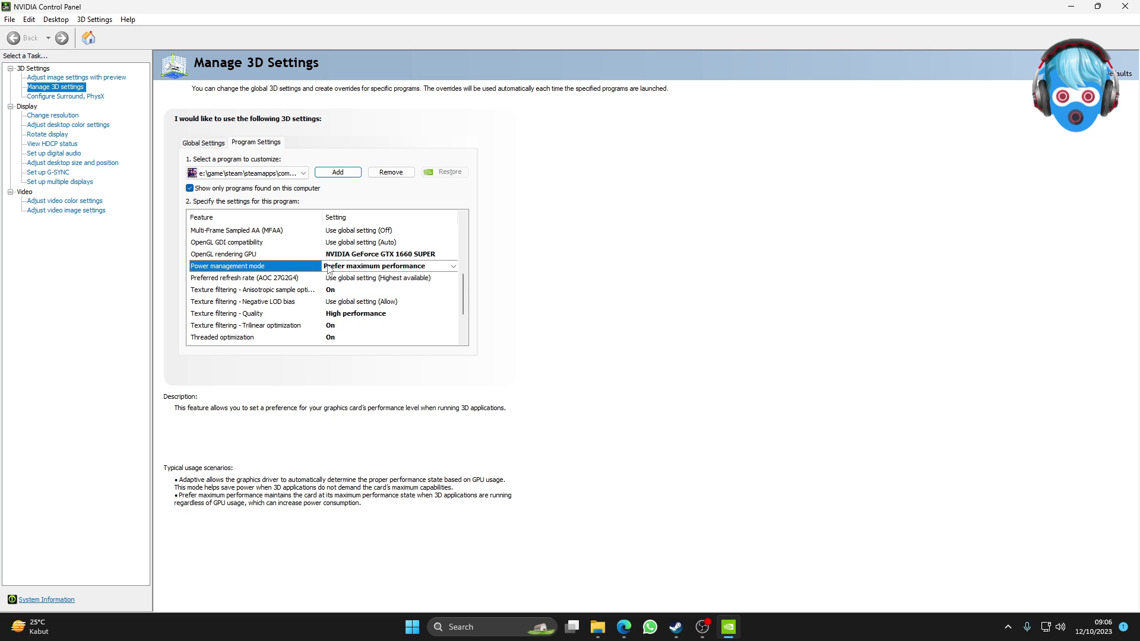
pyautogui.click(358, 267)
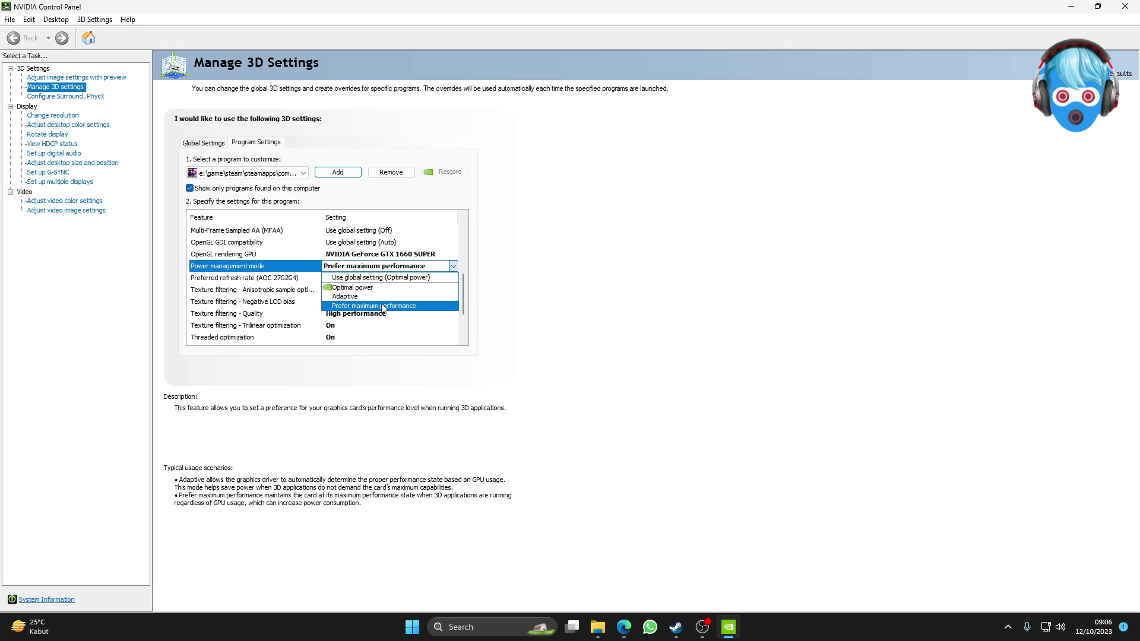
pyautogui.click(383, 306)
# Set the OpenGL rendering GPU to NVIDIA GeForce GTX 1660 SUPER for eFootball 2024.
pyautogui.click(263, 256)
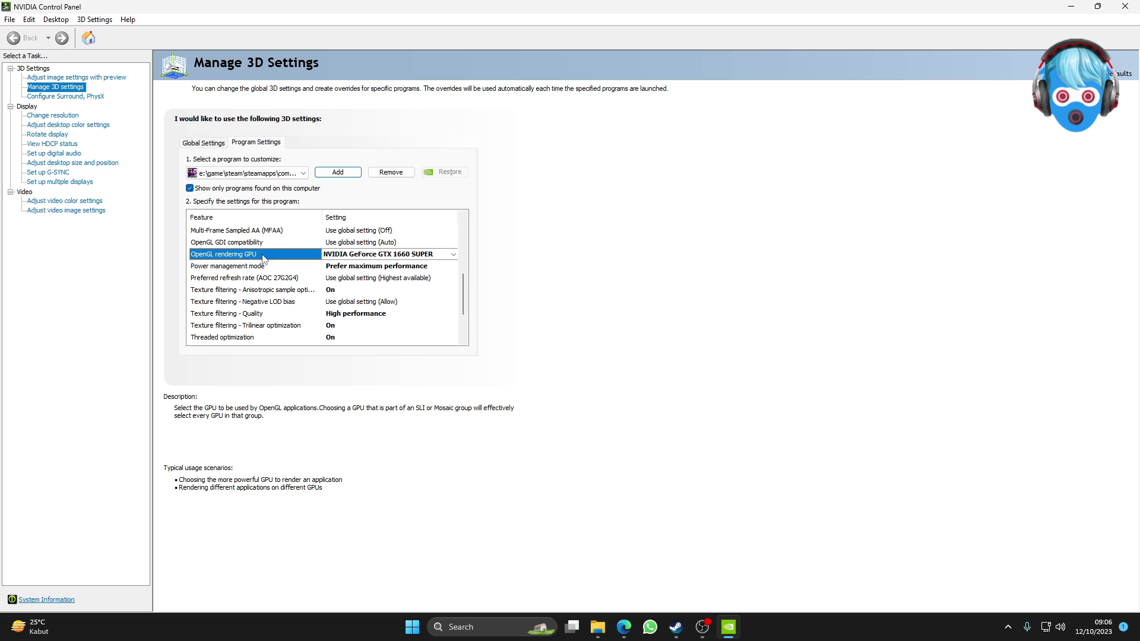
pyautogui.click(359, 256)
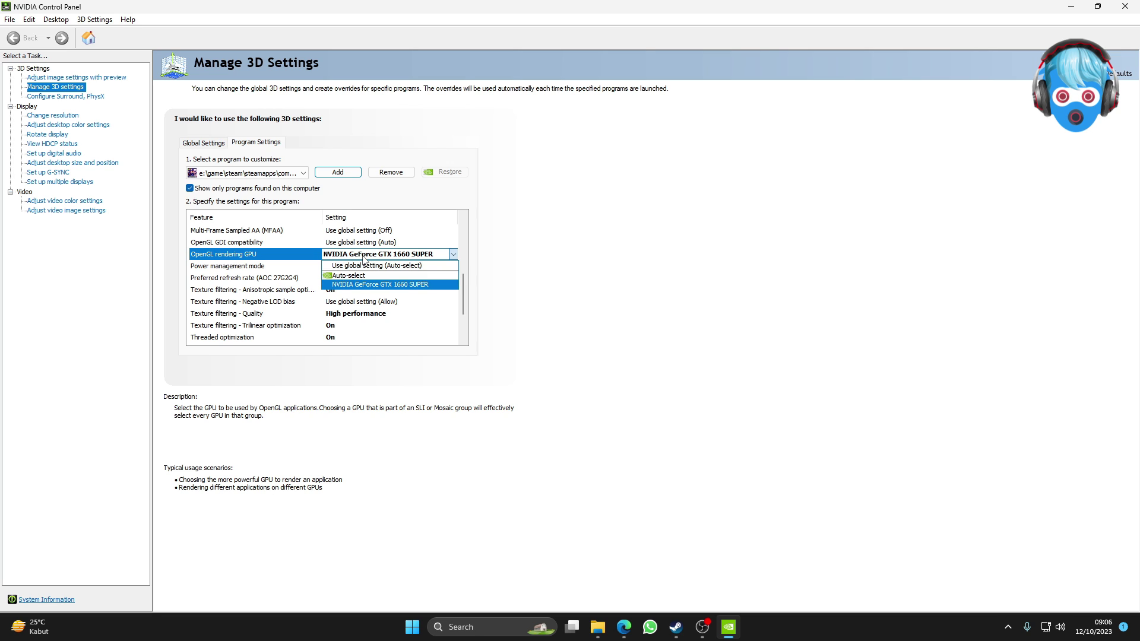
pyautogui.click(370, 287)
# Check the Max Frame Rate setting for eFootball 2024, leaving it Off, and close the NVIDIA Control Panel.
pyautogui.scroll(2, 466, 268)
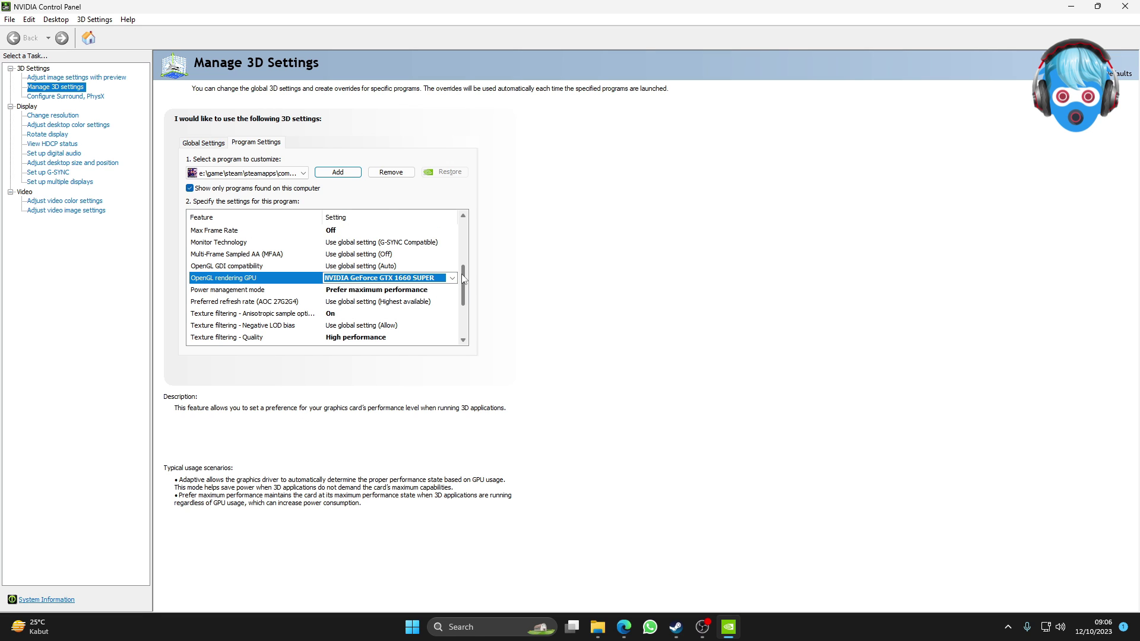
pyautogui.moveTo(466, 268); pyautogui.dragTo(470, 256)
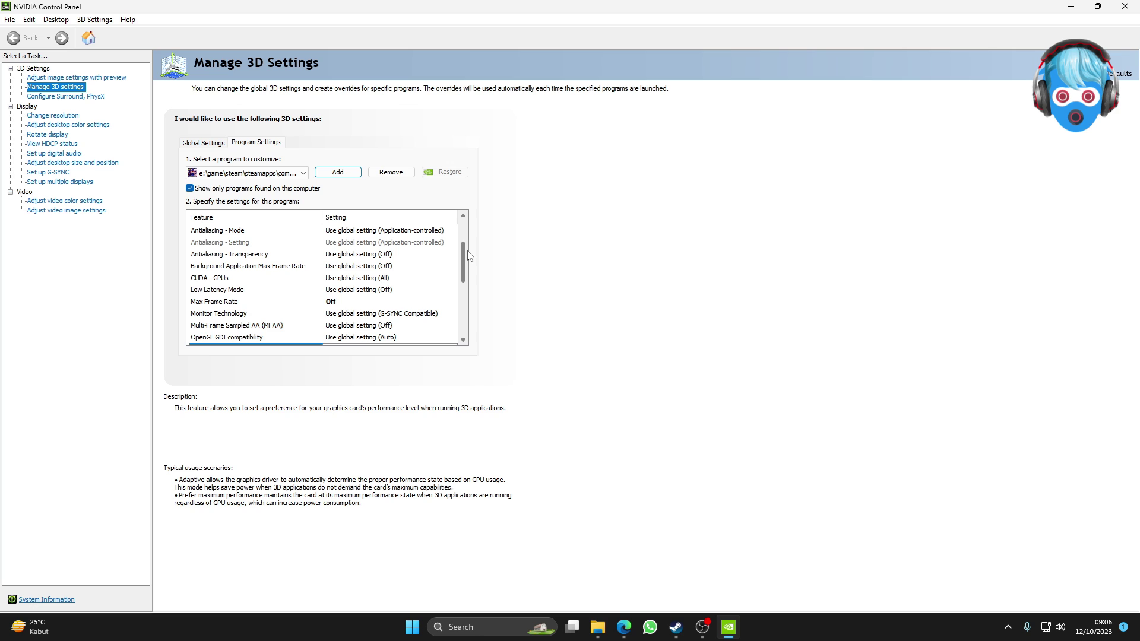
pyautogui.click(356, 302)
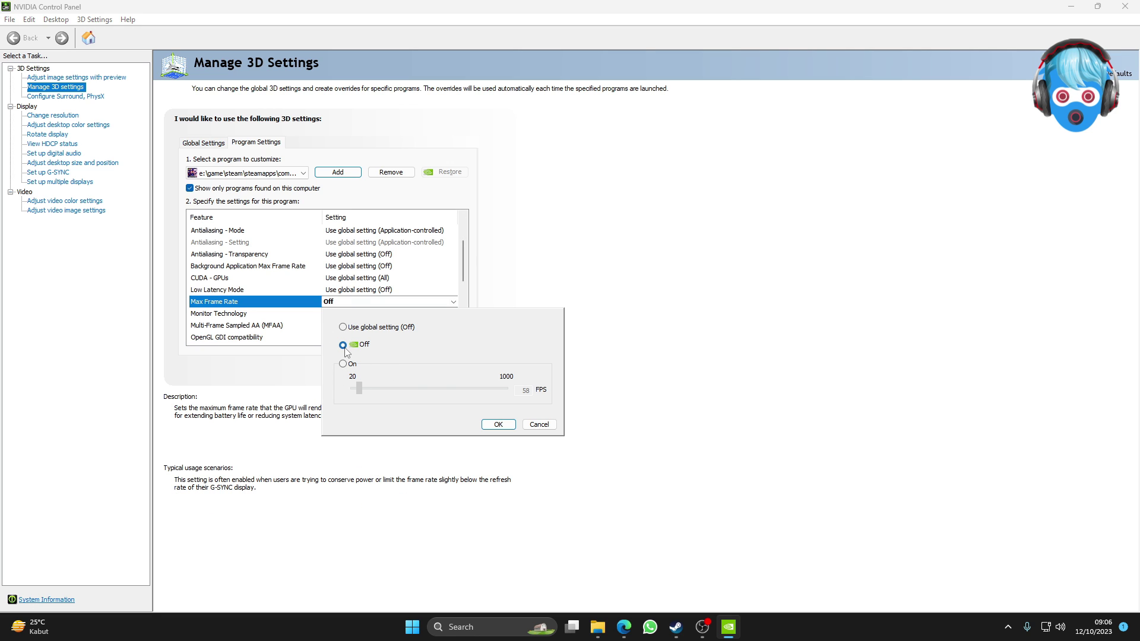
pyautogui.click(653, 331)
pyautogui.moveTo(465, 279); pyautogui.dragTo(466, 235)
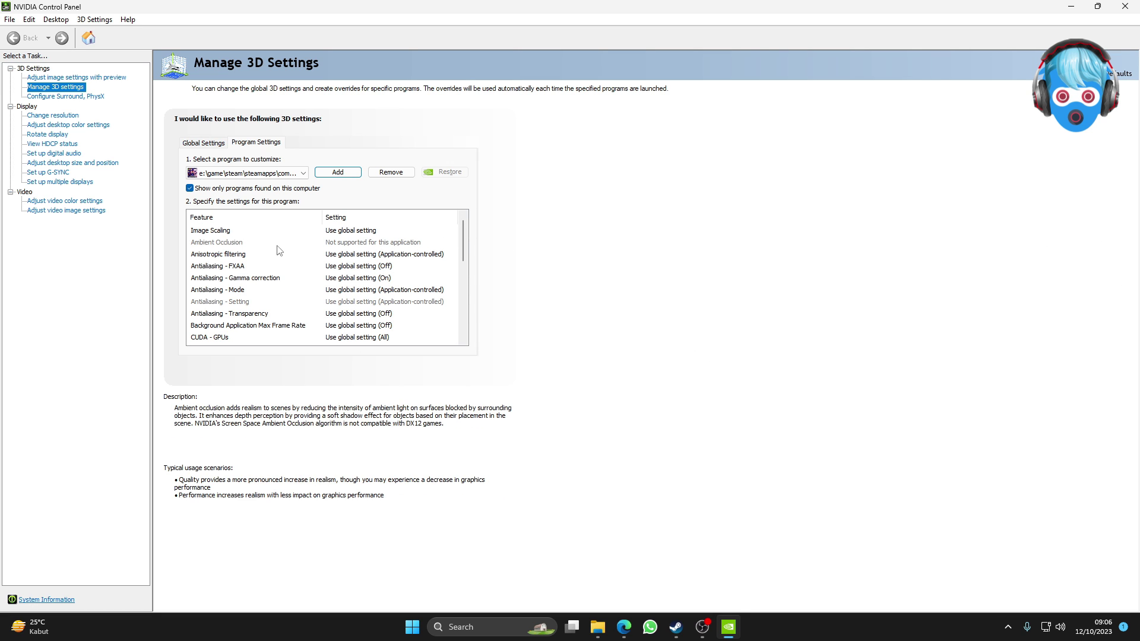
pyautogui.click(1125, 7)
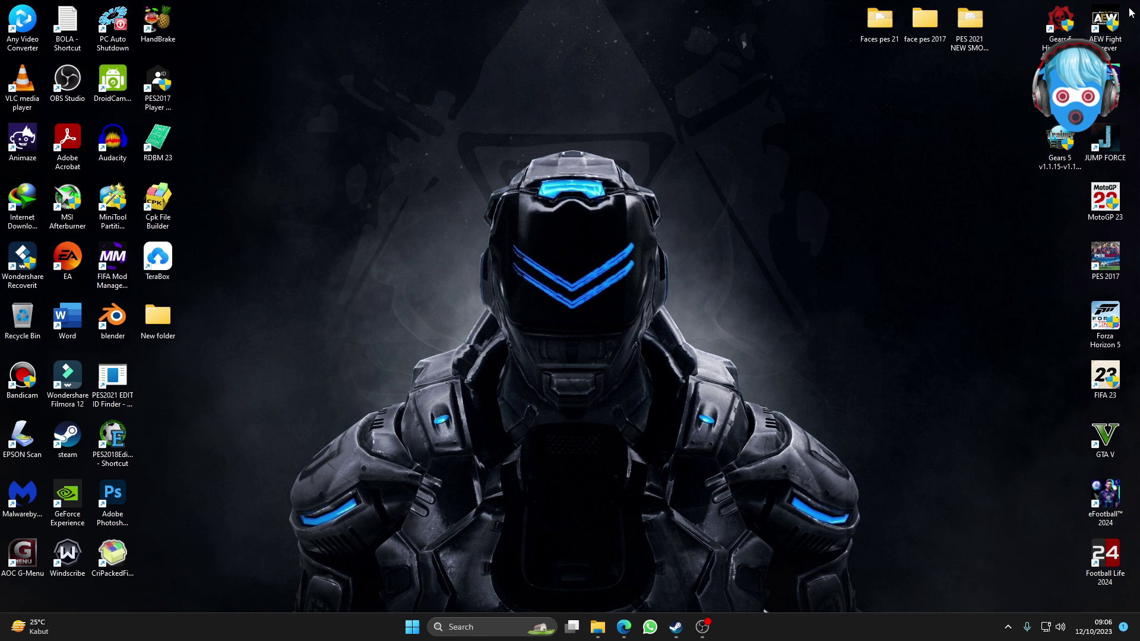
# Open the eFootball game folder in File Explorer and launch its Settings application.
pyautogui.click(612, 627)
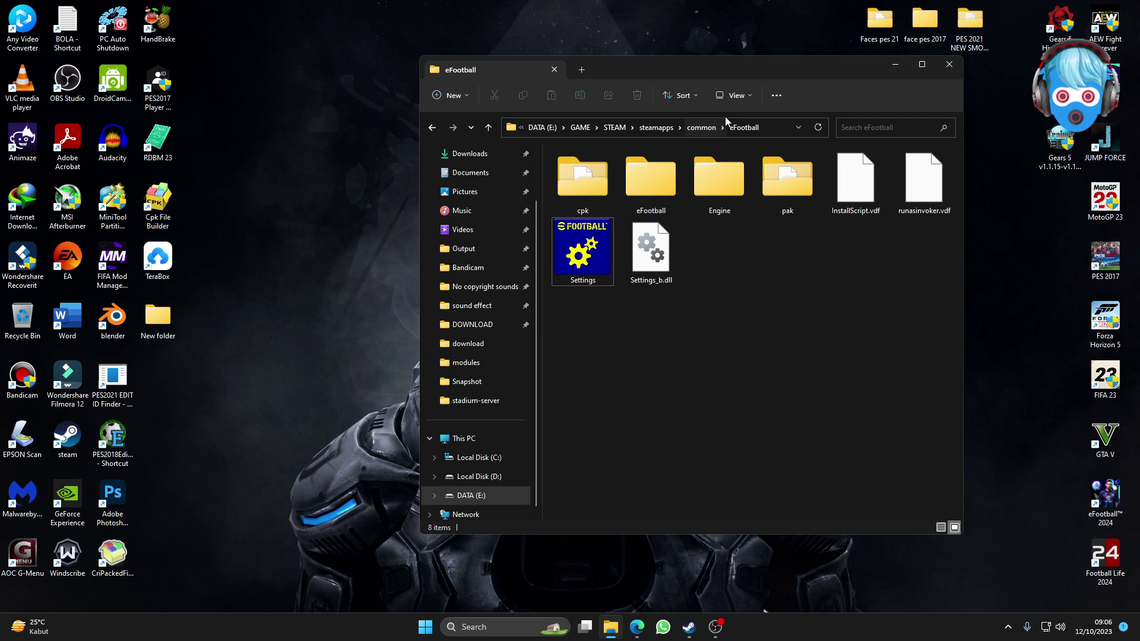
pyautogui.moveTo(762, 70); pyautogui.dragTo(627, 54)
pyautogui.click(425, 255)
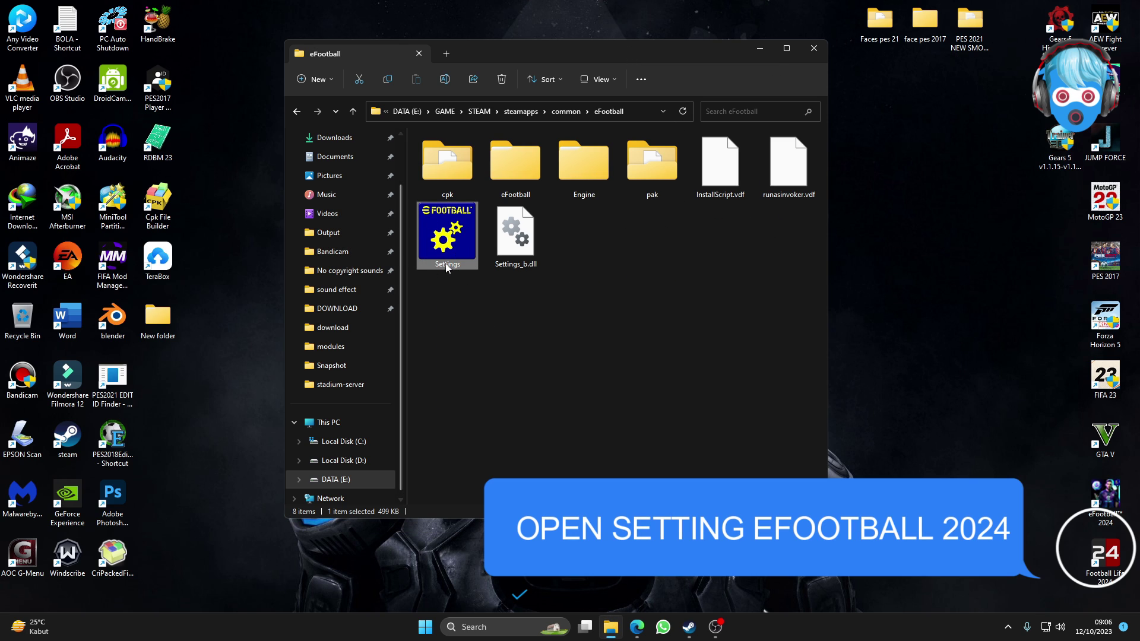
pyautogui.doubleClick(464, 243)
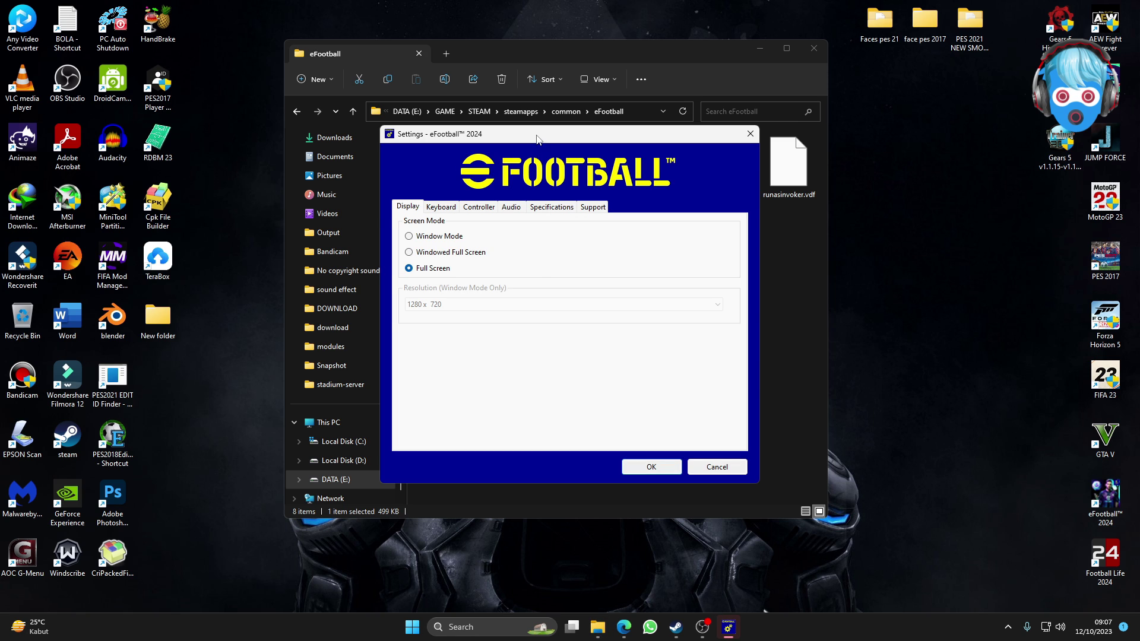
# Choose the 1280 x 720 window resolution, set the screen mode to Full Screen, and save the eFootball display settings.
pyautogui.moveTo(537, 139); pyautogui.dragTo(534, 130)
pyautogui.click(407, 227)
pyautogui.click(424, 295)
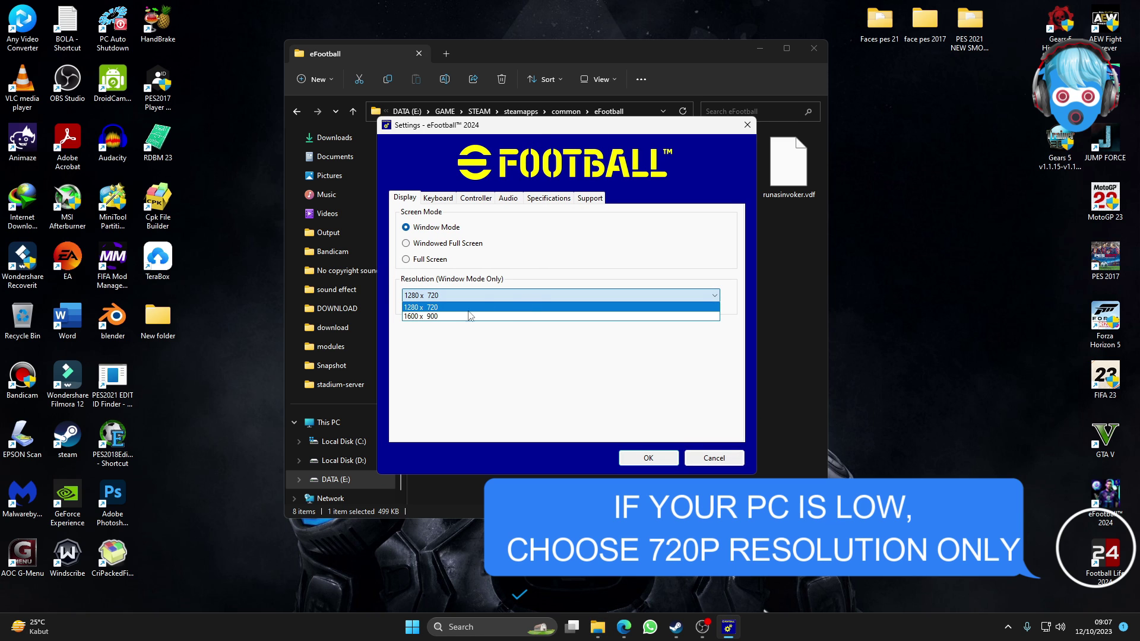
pyautogui.click(440, 307)
pyautogui.click(406, 260)
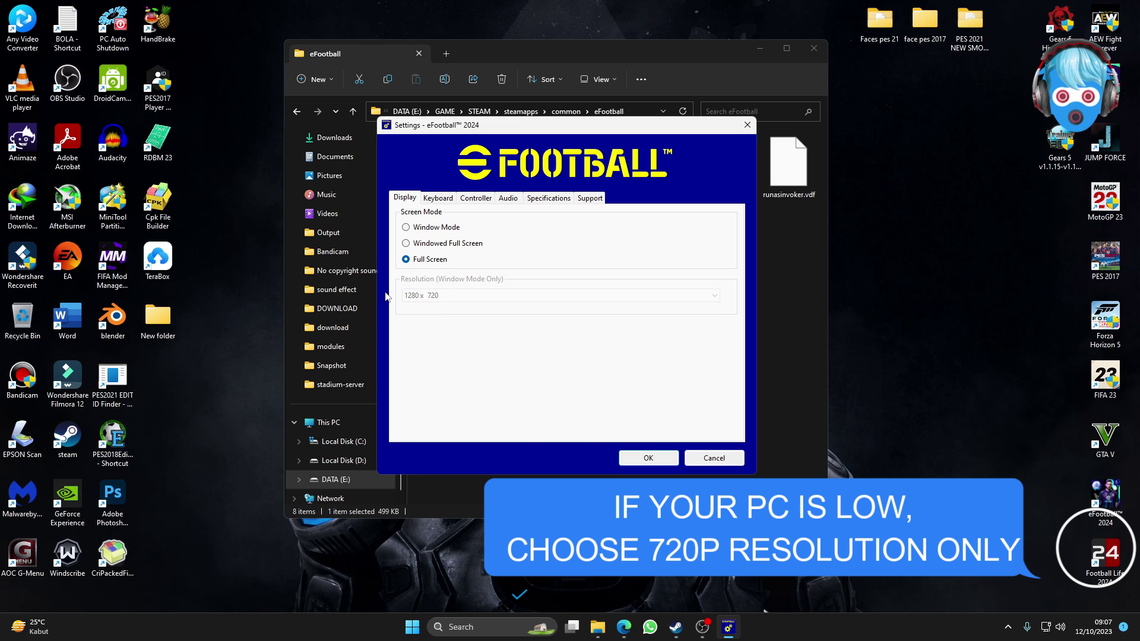
pyautogui.click(646, 458)
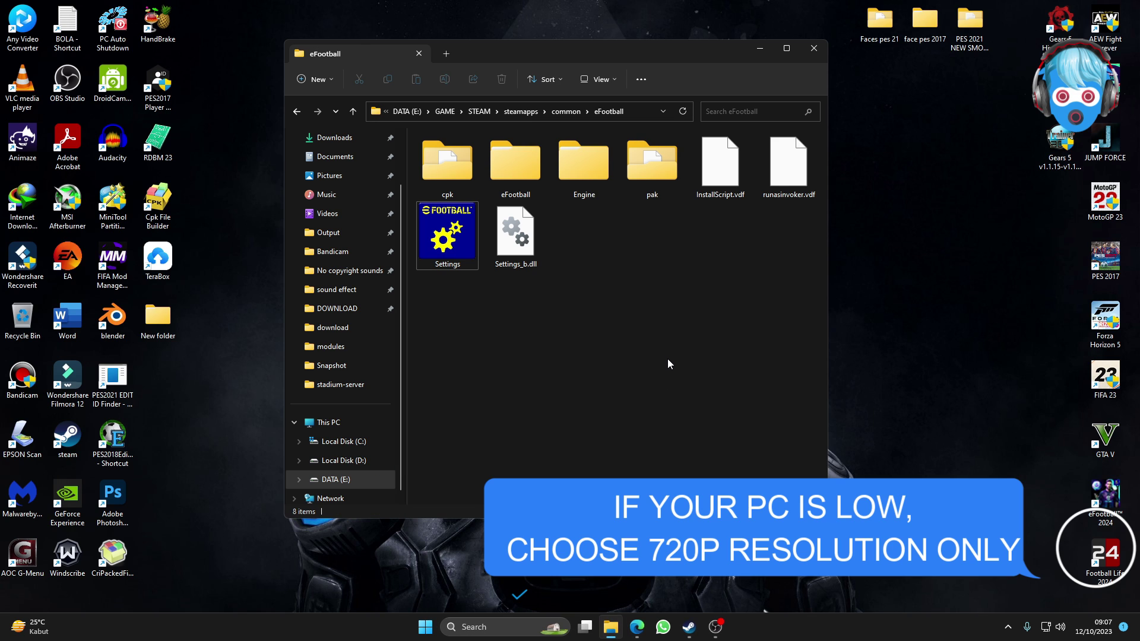
# Search Windows for "core isolation" and open the Core isolation system settings.
pyautogui.click(482, 631)
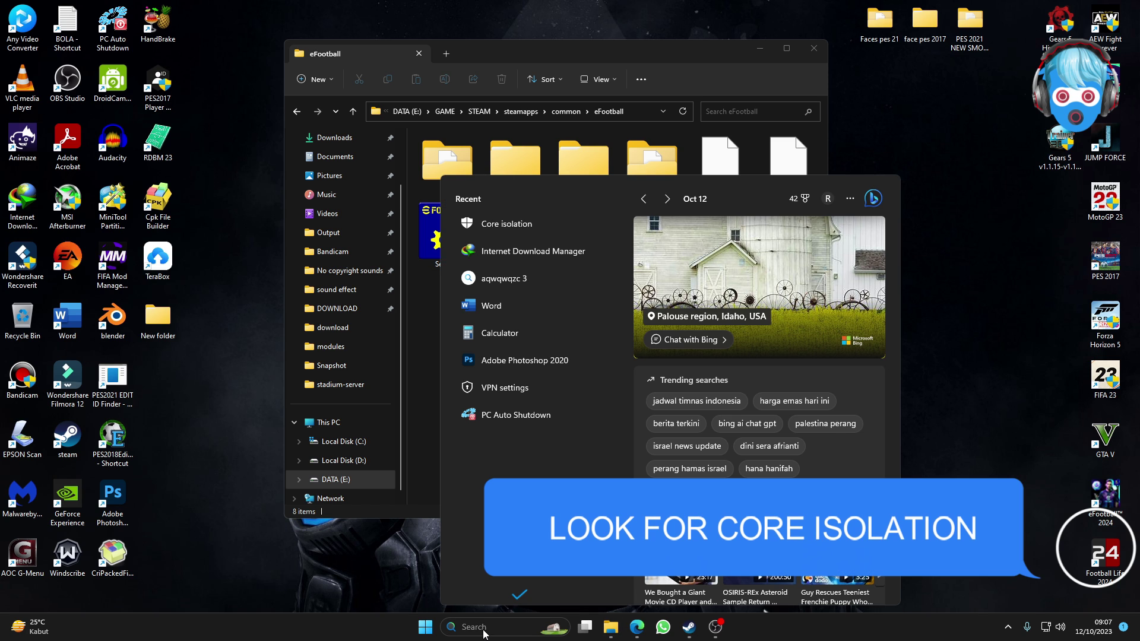
pyautogui.write('core')
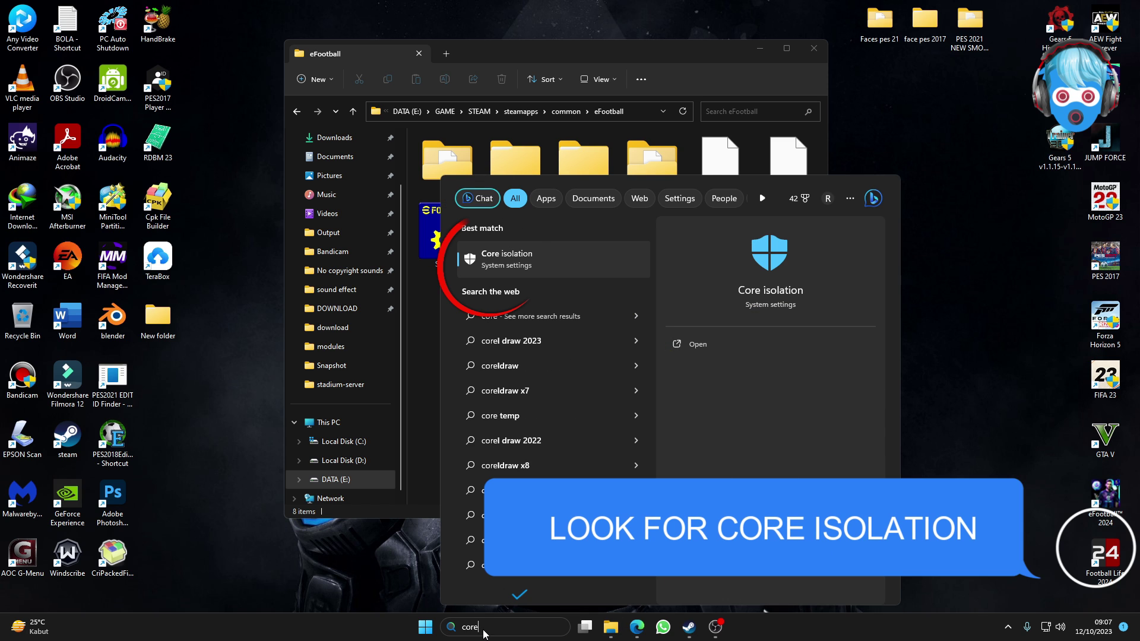
pyautogui.write('site')
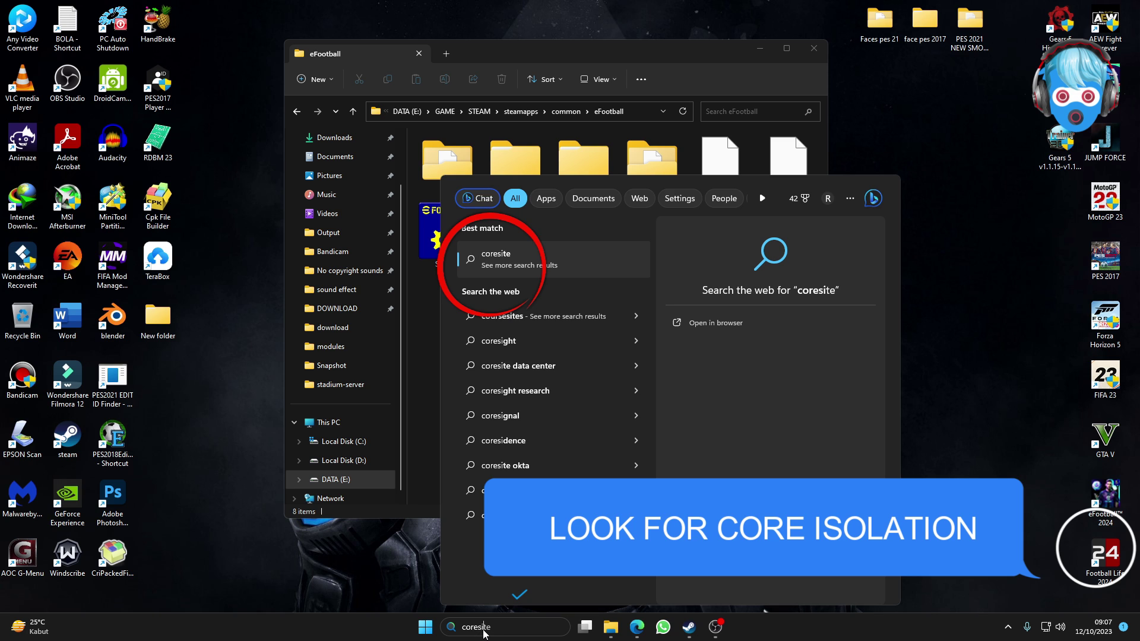
pyautogui.press('BackSpace')
pyautogui.press('BackSpace')
pyautogui.press('BackSpace')
pyautogui.press('BackSpace')
pyautogui.write('isola')
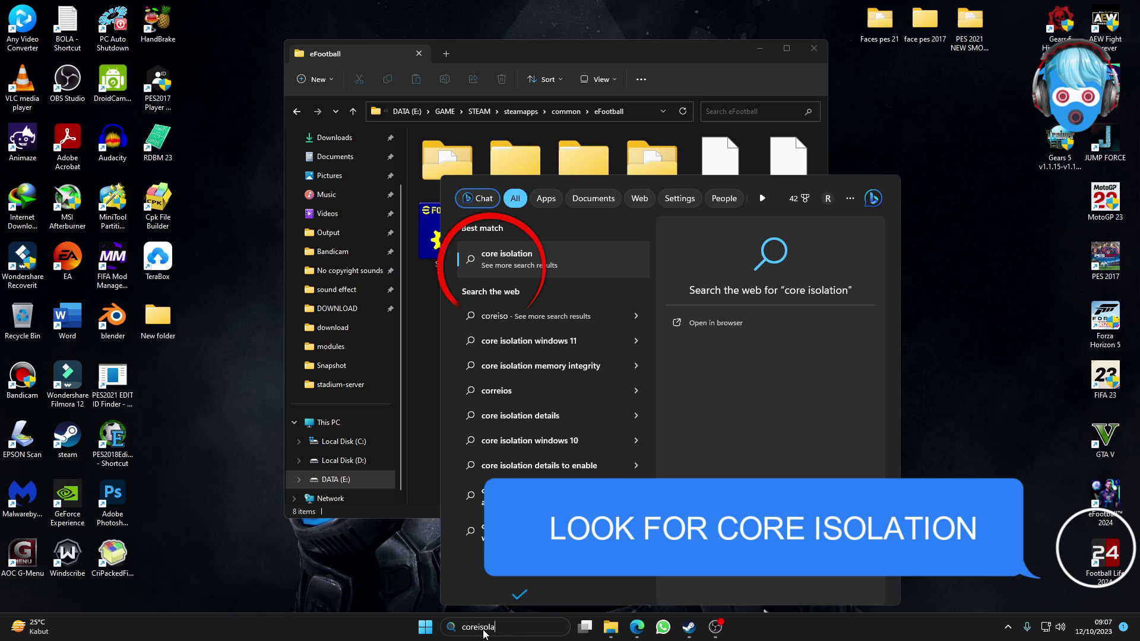
pyautogui.write('tion')
pyautogui.press('BackSpace')
pyautogui.press('BackSpace')
pyautogui.press('BackSpace')
pyautogui.press('BackSpace')
pyautogui.press('BackSpace')
pyautogui.press('BackSpace')
pyautogui.press('BackSpace')
pyautogui.press('BackSpace')
pyautogui.press('BackSpace')
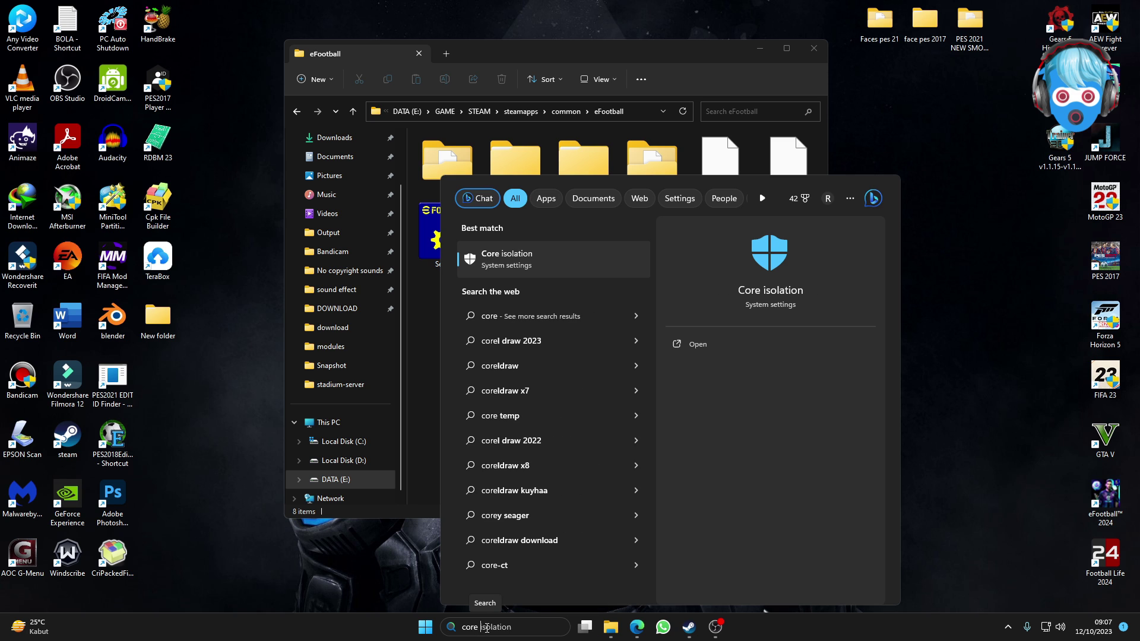
pyautogui.write('isola')
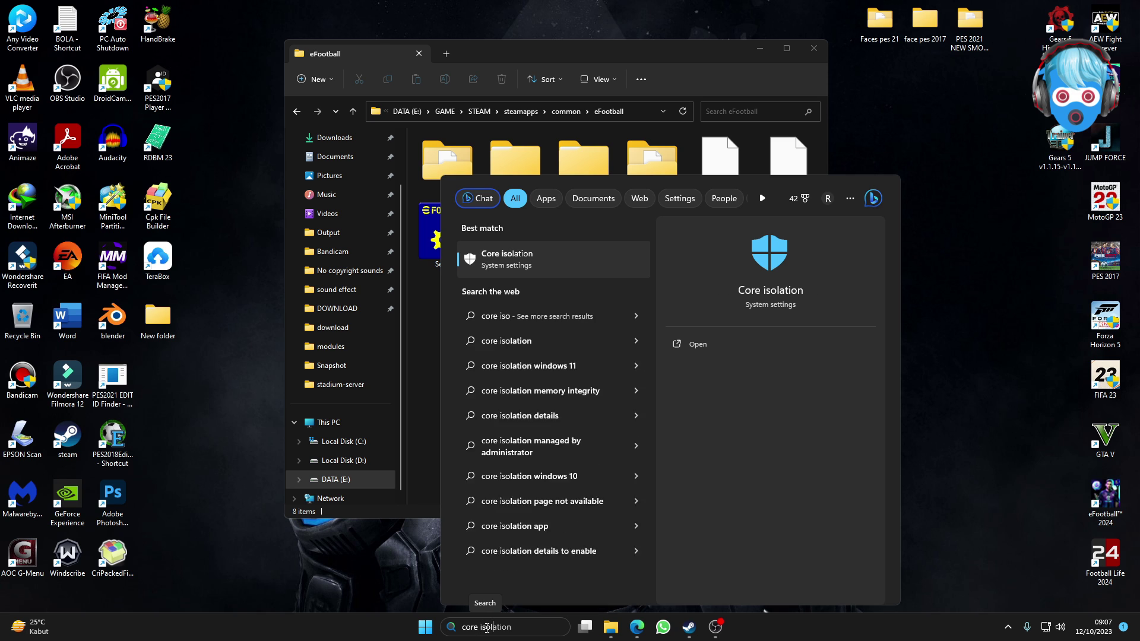
pyautogui.click(518, 261)
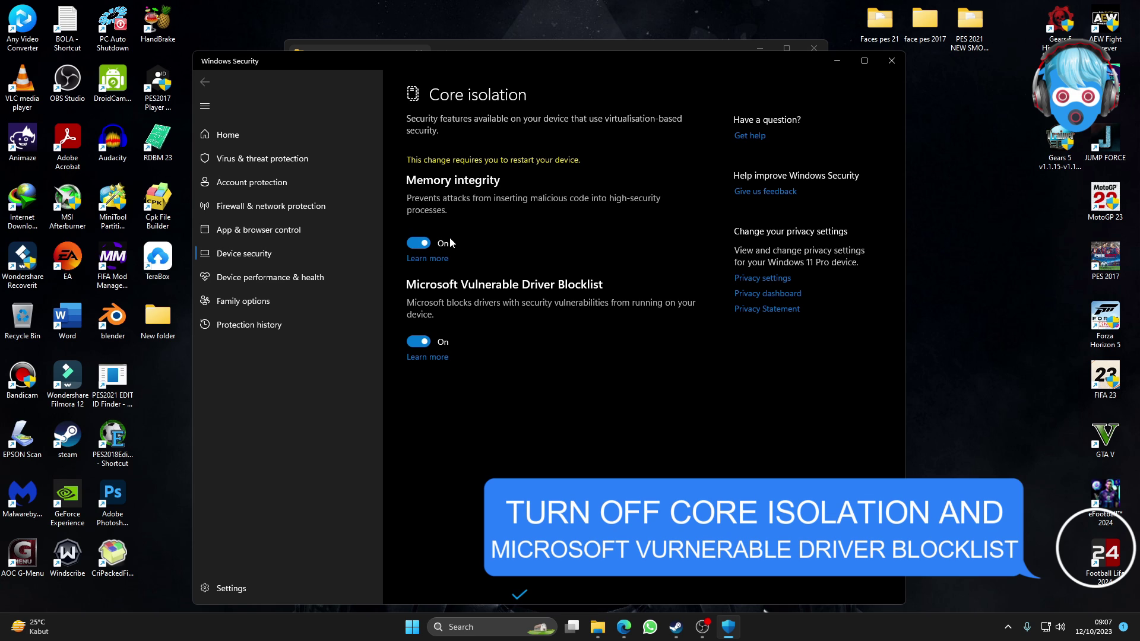
# Turn off Memory integrity and Microsoft Vulnerable Driver Blocklist, and close the open windows.
pyautogui.click(415, 242)
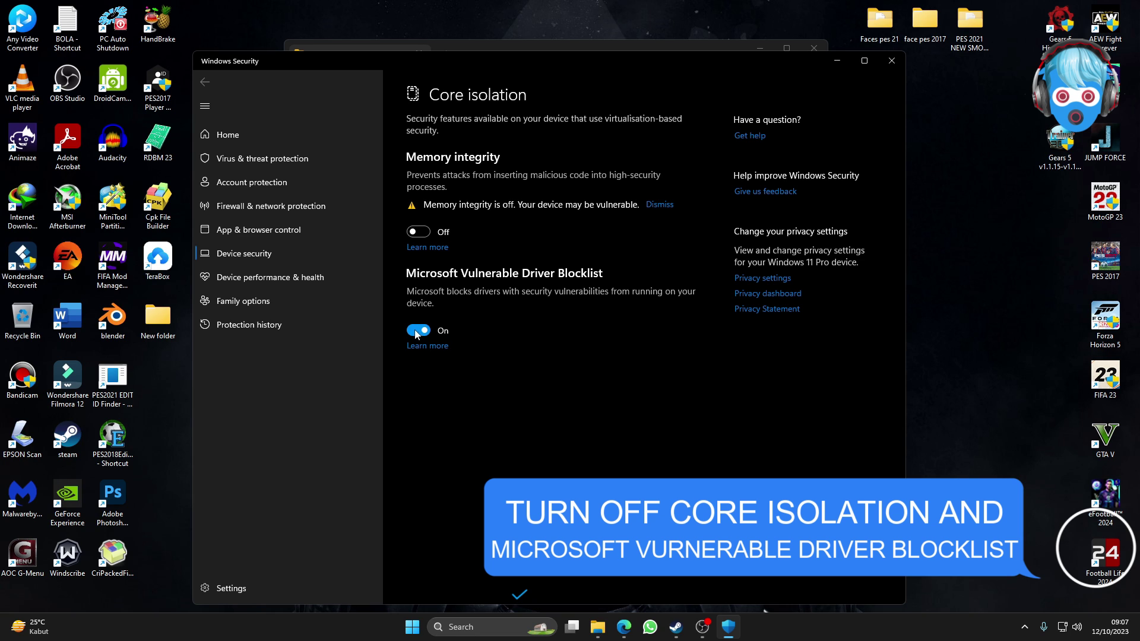
pyautogui.click(418, 331)
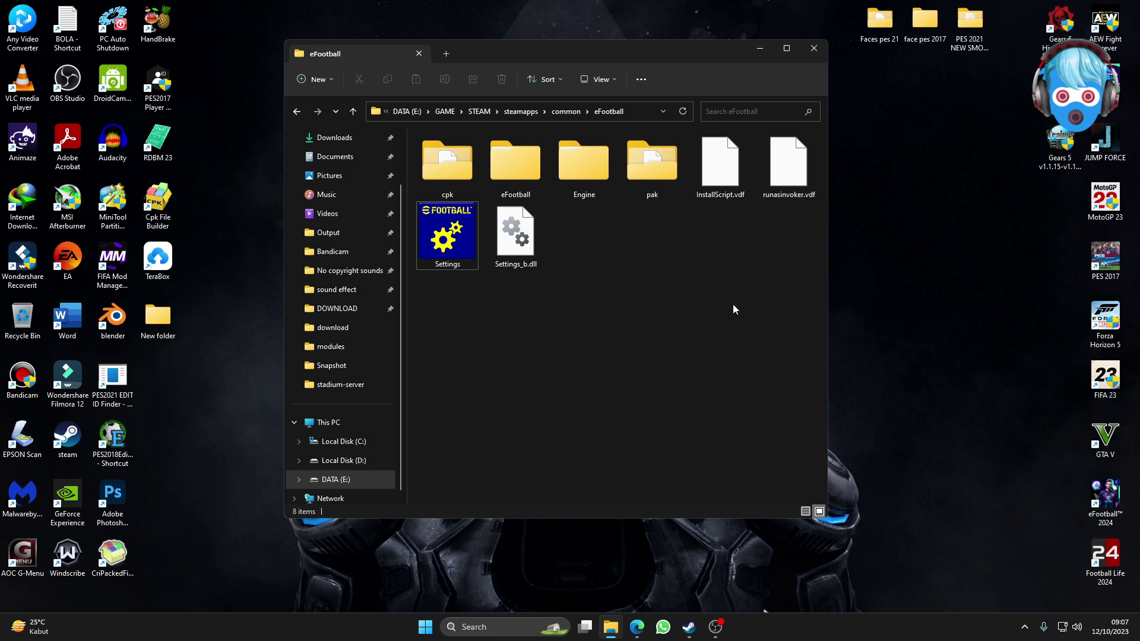
pyautogui.click(822, 50)
# Switch to the eFootball 2024 game and open Game Settings from the Extras section.
pyautogui.click(428, 633)
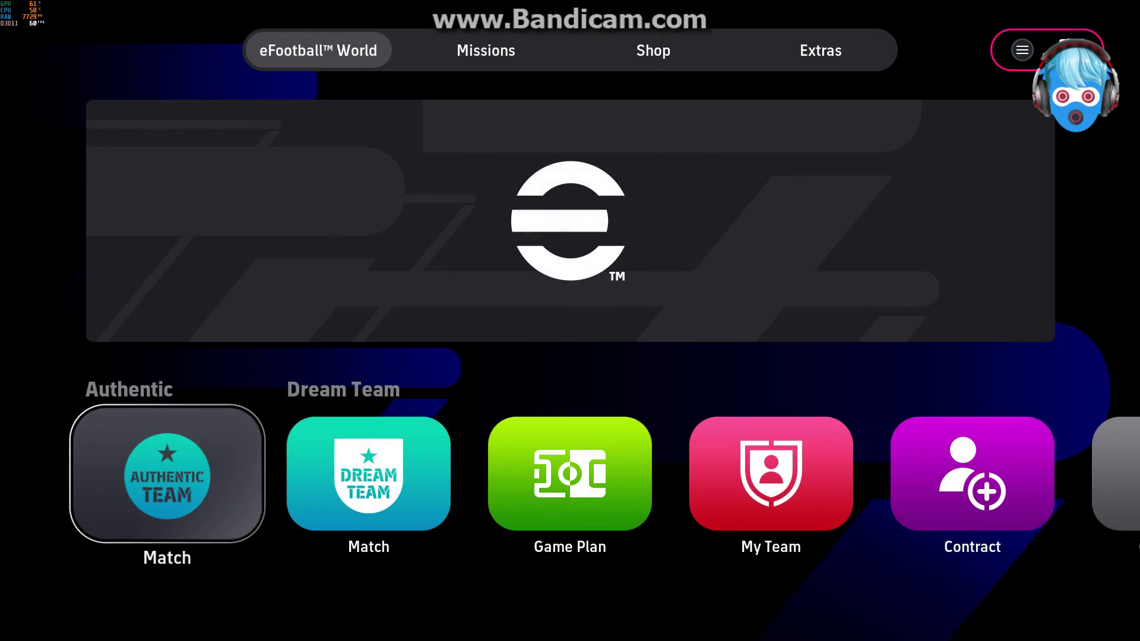
pyautogui.press('Right')
pyautogui.press('Right')
pyautogui.press('Right')
pyautogui.press('e')
pyautogui.press('e')
pyautogui.press('e')
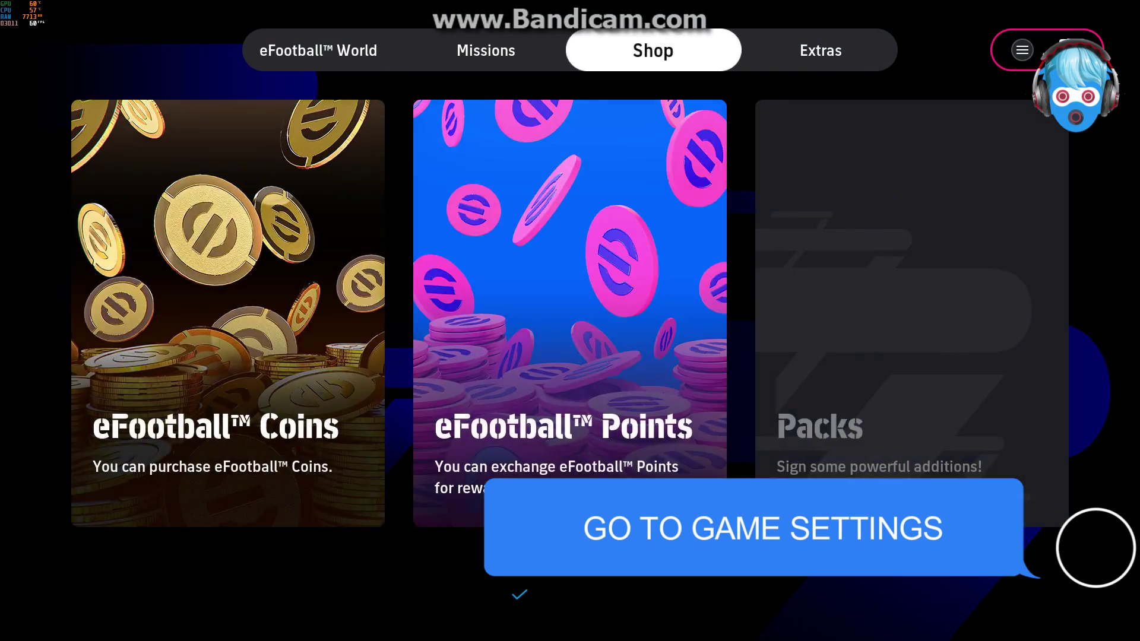
pyautogui.press('Down')
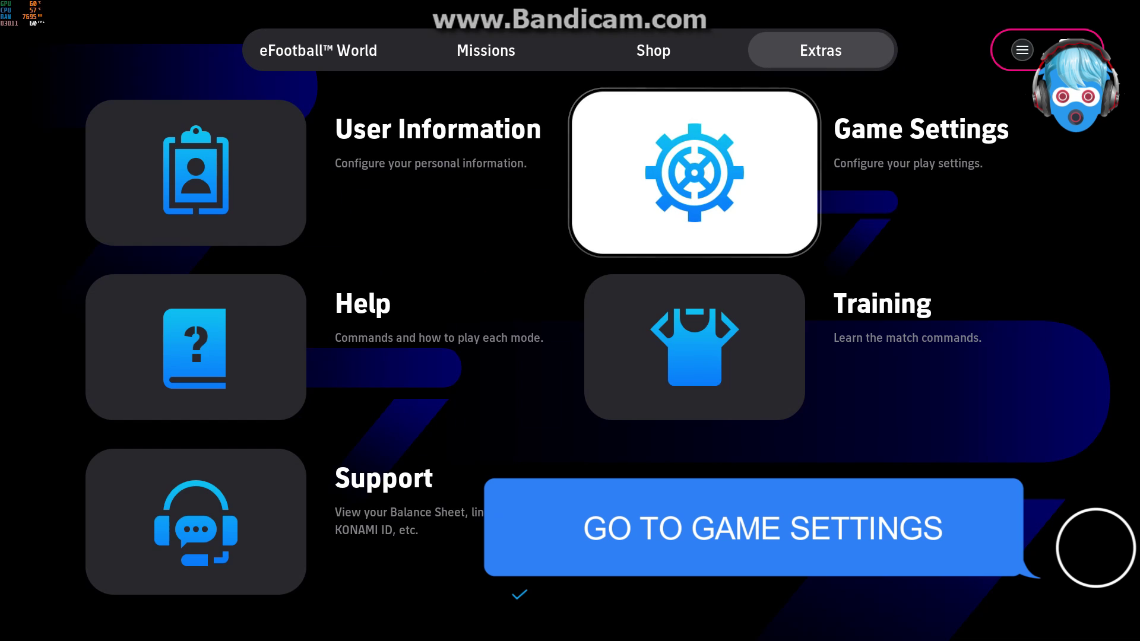
pyautogui.press('Return')
# Set the Display Quality in the game's Screen settings to Low.
pyautogui.press('Down')
pyautogui.press('Down')
pyautogui.press('Up')
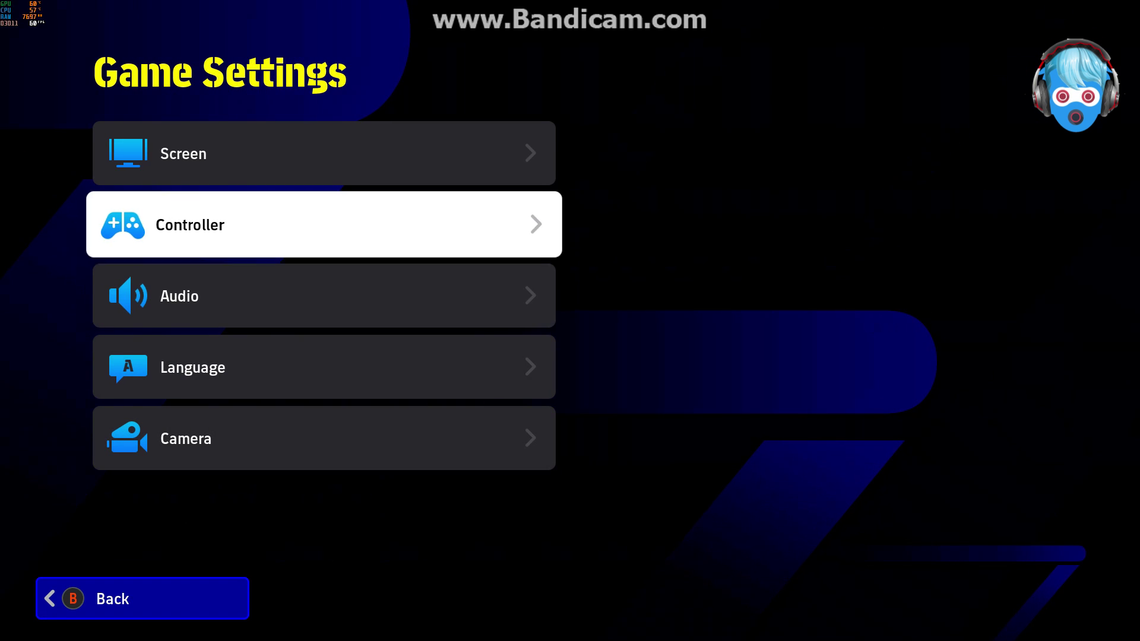
pyautogui.press('Up')
pyautogui.press('Return')
pyautogui.press('Down')
pyautogui.press('Return')
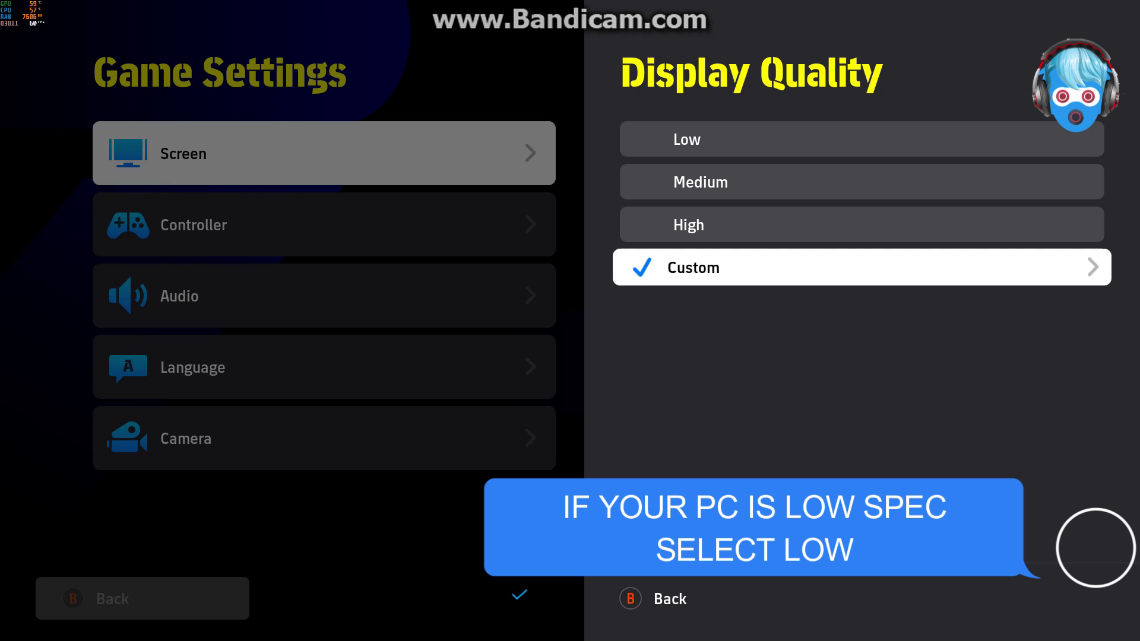
pyautogui.press('Up')
pyautogui.press('Up')
pyautogui.press('Up')
pyautogui.press('Return')
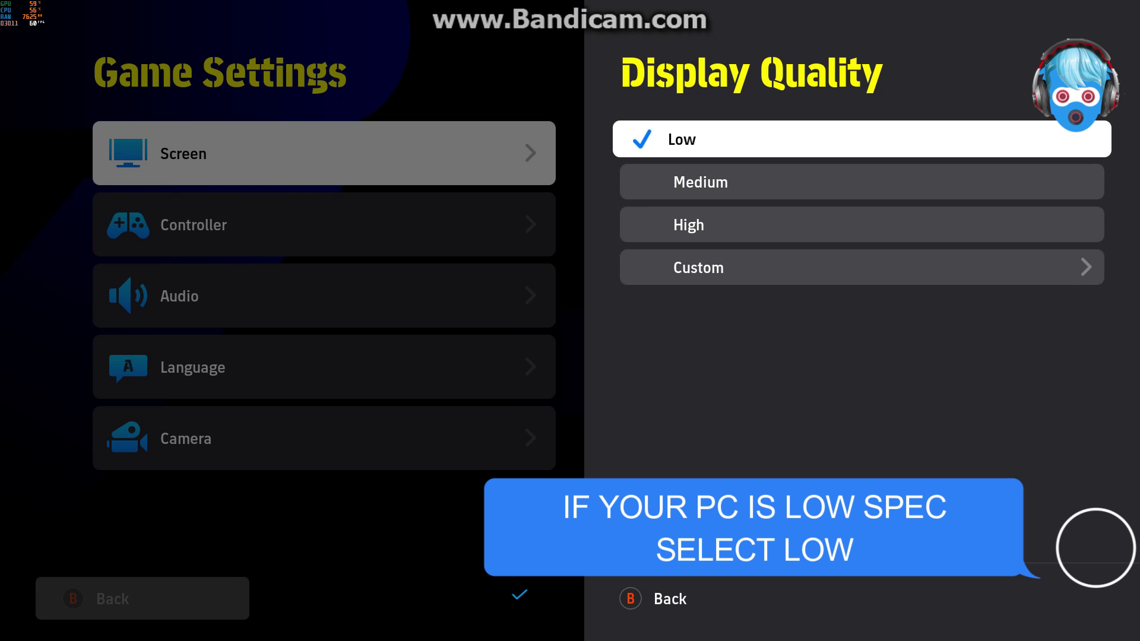
# Open the Custom display quality options and examine the individual graphics settings, from Depth of Field through Turf and Goal Net.
pyautogui.press('Down')
pyautogui.press('Down')
pyautogui.press('Down')
pyautogui.press('Return')
pyautogui.press('Down')
pyautogui.press('Down')
pyautogui.press('Down')
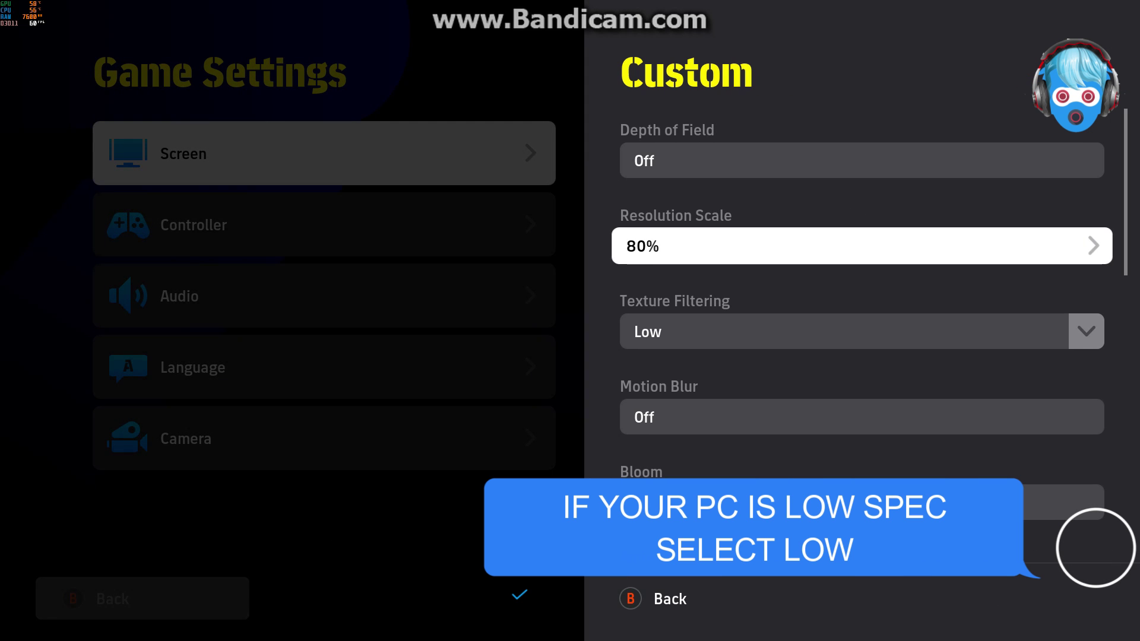
pyautogui.press('Down')
pyautogui.press('Down')
pyautogui.press('Down')
pyautogui.press('Down')
pyautogui.press('Down')
pyautogui.press('Down')
pyautogui.press('Down')
pyautogui.press('Down')
pyautogui.press('Down')
pyautogui.press('Down')
pyautogui.press('Down')
pyautogui.press('Up')
pyautogui.press('Up')
pyautogui.press('Up')
pyautogui.press('Up')
pyautogui.press('Up')
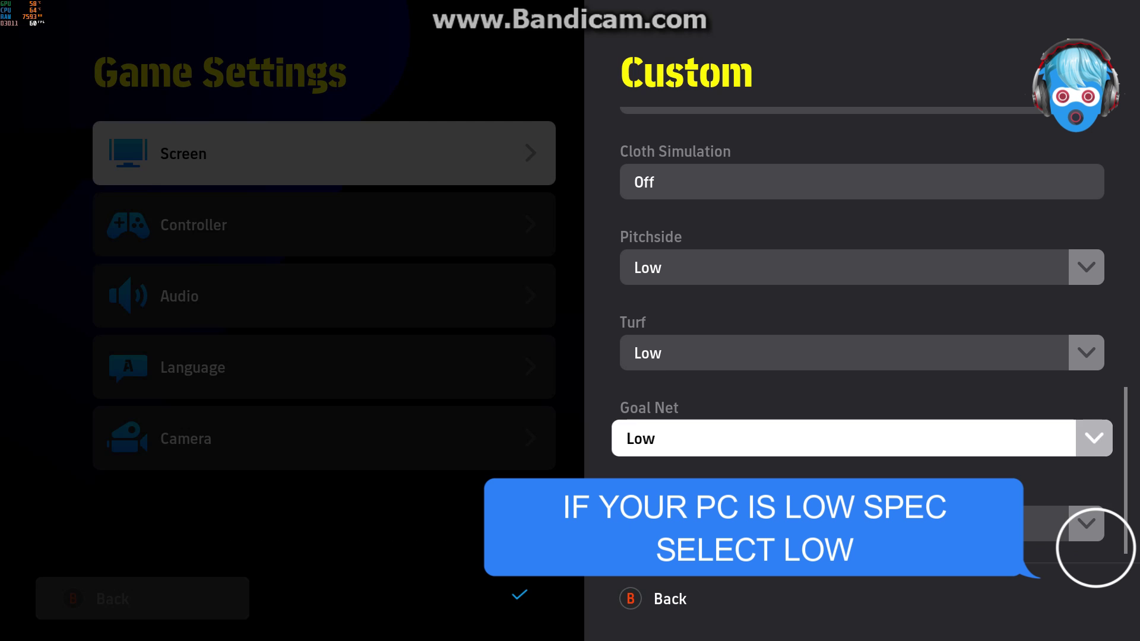
# Review the Custom graphics settings from Goal Net back up to Resolution Scale, and return to the Display Quality options.
pyautogui.press('Up')
pyautogui.press('Up')
pyautogui.press('Up')
pyautogui.press('Up')
pyautogui.press('Up')
pyautogui.press('Up')
pyautogui.press('Up')
pyautogui.press('Up')
pyautogui.press('Up')
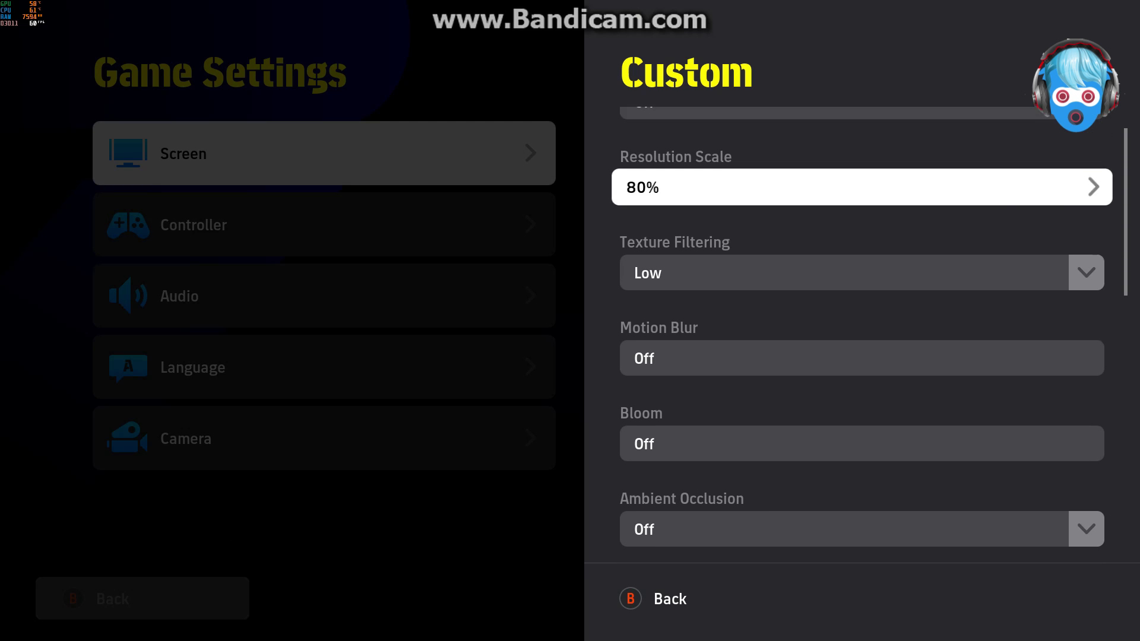
pyautogui.press('Escape')
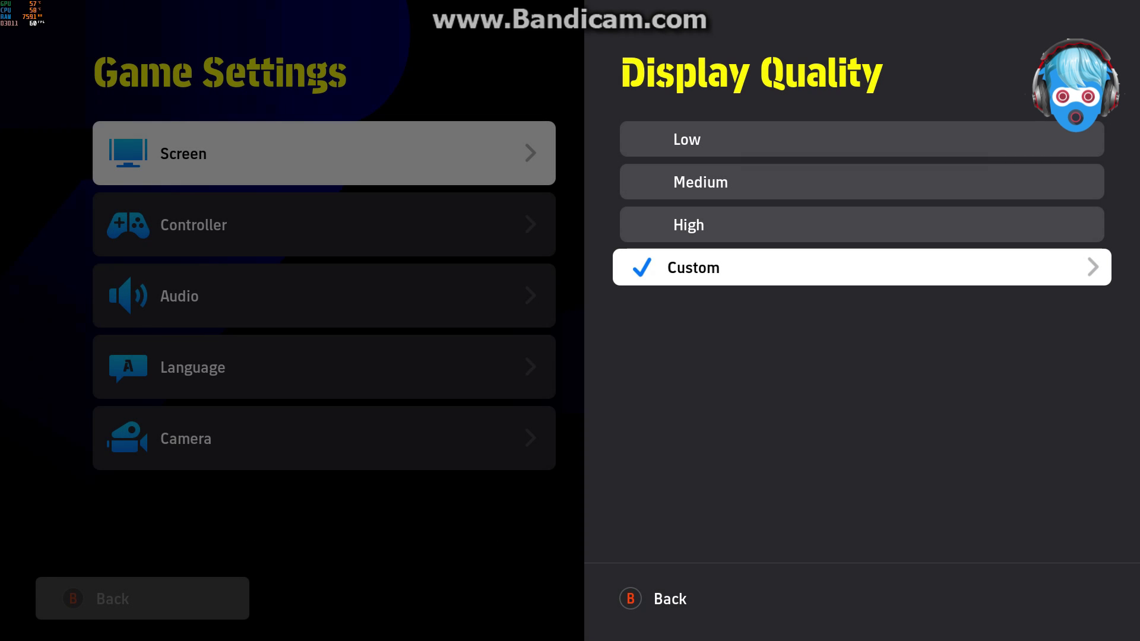
# Set the Display Quality to High and open the Custom quality options.
pyautogui.press('Up')
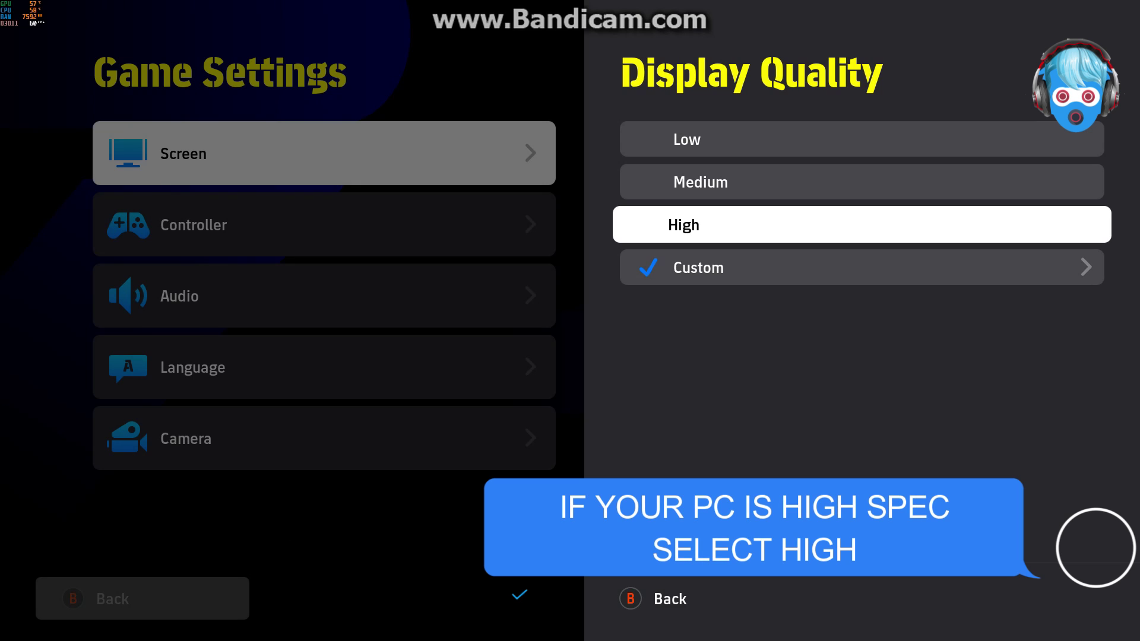
pyautogui.press('Return')
pyautogui.press('Down')
pyautogui.press('Return')
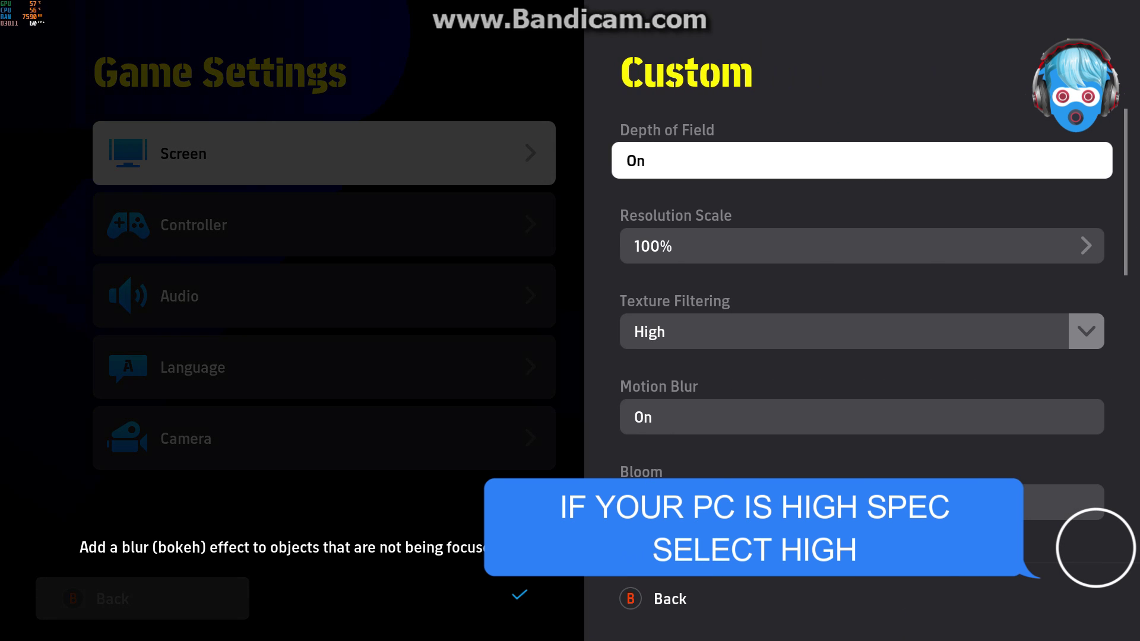
# Examine the individual Custom graphics settings for the High preset, from Depth of Field down past Goal Net.
pyautogui.press('Down')
pyautogui.press('Down')
pyautogui.press('Down')
pyautogui.press('Down')
pyautogui.press('Down')
pyautogui.press('Down')
pyautogui.press('Down')
pyautogui.press('Down')
pyautogui.press('Down')
pyautogui.press('Down')
pyautogui.press('Down')
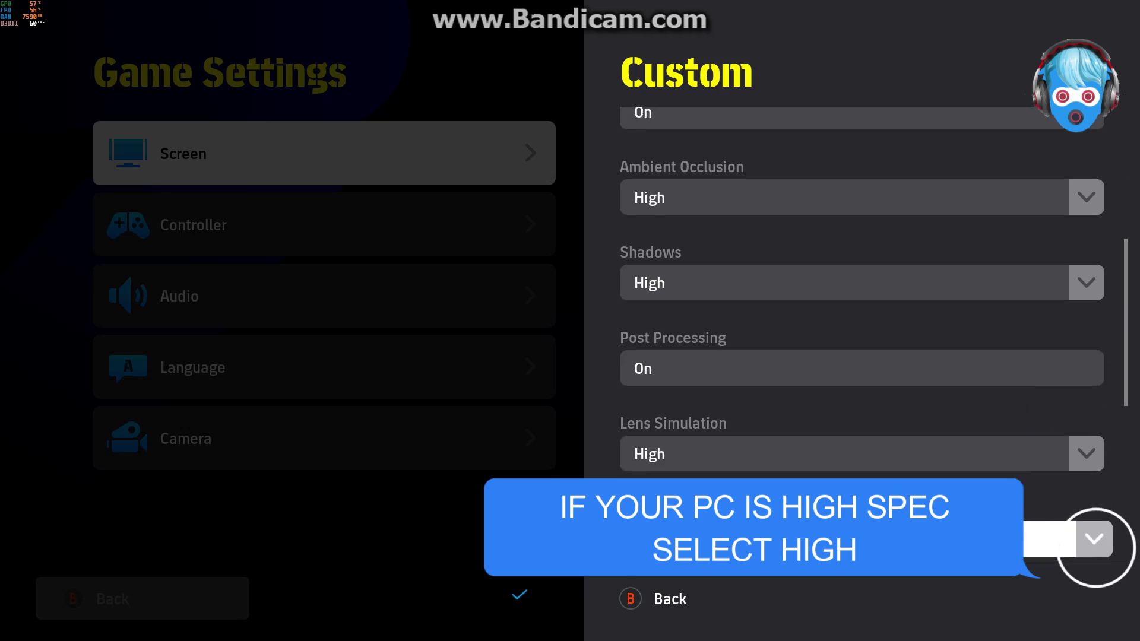
pyautogui.press('Down')
pyautogui.press('Down')
pyautogui.press('Down')
# Close the Custom and Display Quality options and leave Game Settings for the Extras section.
pyautogui.press('Escape')
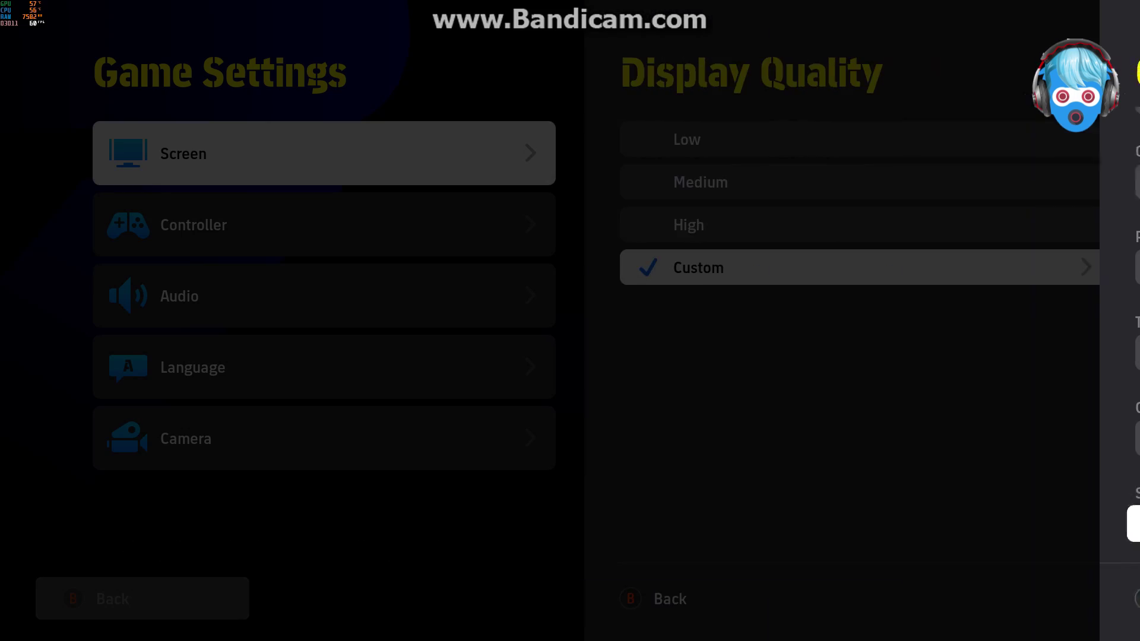
pyautogui.press('Escape')
pyautogui.press('Escape')
pyautogui.press('Escape')
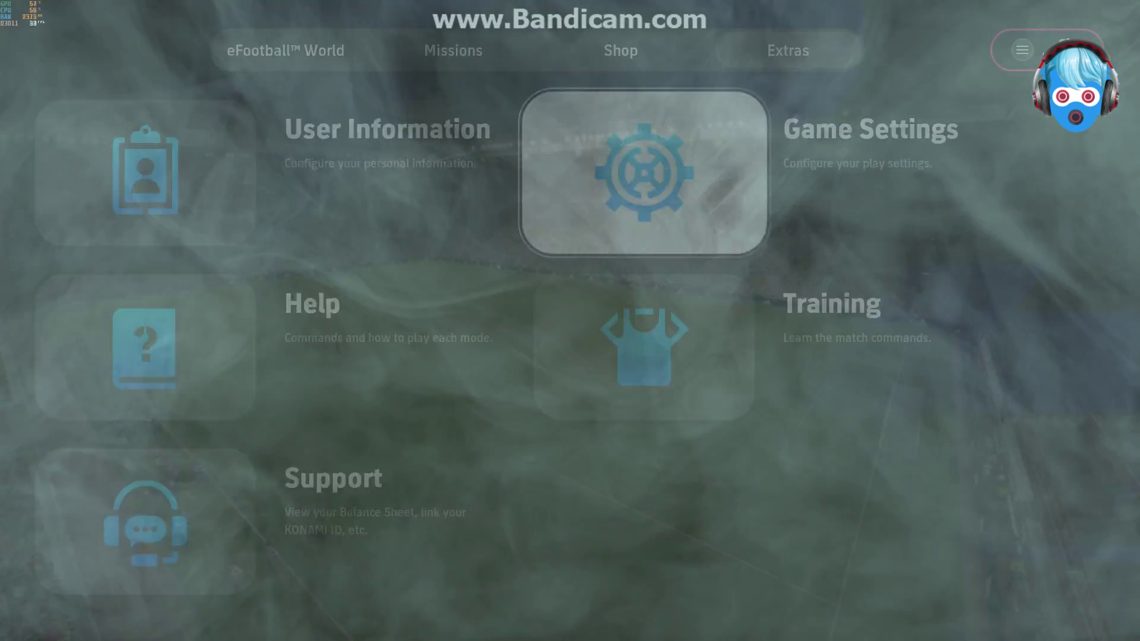